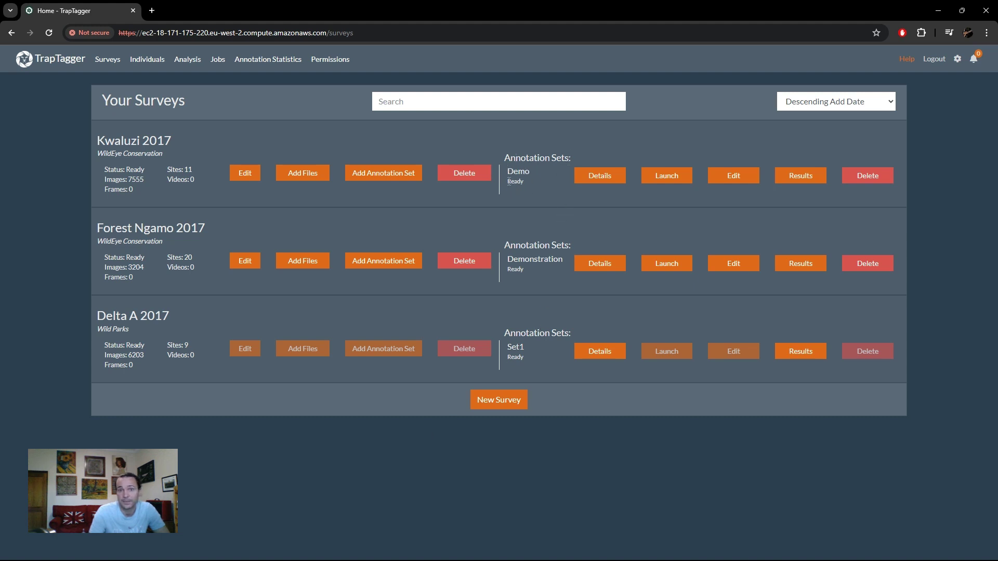
# - Open the launch settings for the Demo annotation set of Kwaluzi 2017 on the Surveys page
pyautogui.click(532, 195)
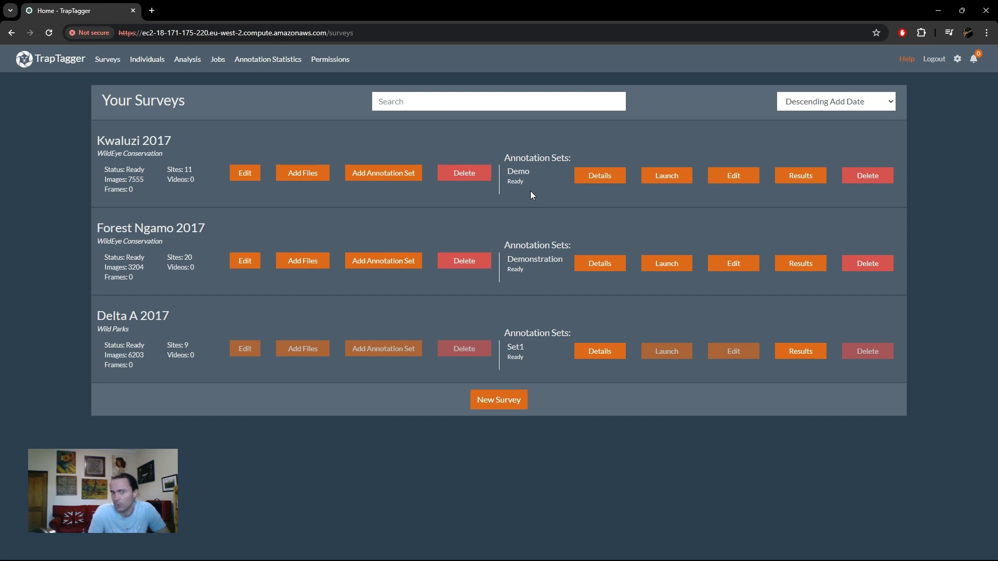
# - Launch Species Labelling for the Kwaluzi 2017 Demo set with batch size 200
pyautogui.click(661, 179)
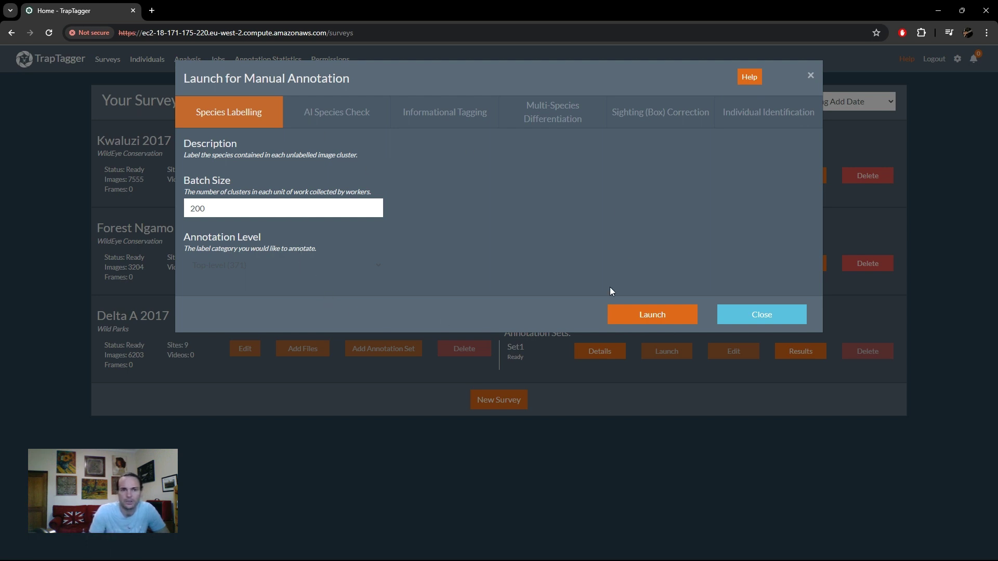
pyautogui.click(652, 314)
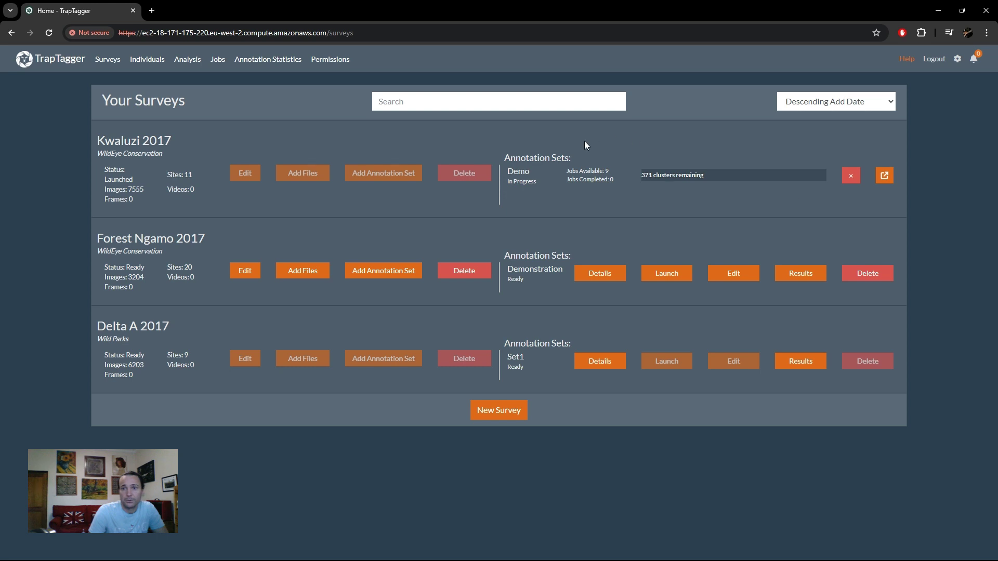
# - Open the Jobs page listing the Kwaluzi 2017 job with 371 clusters remaining
pyautogui.click(218, 60)
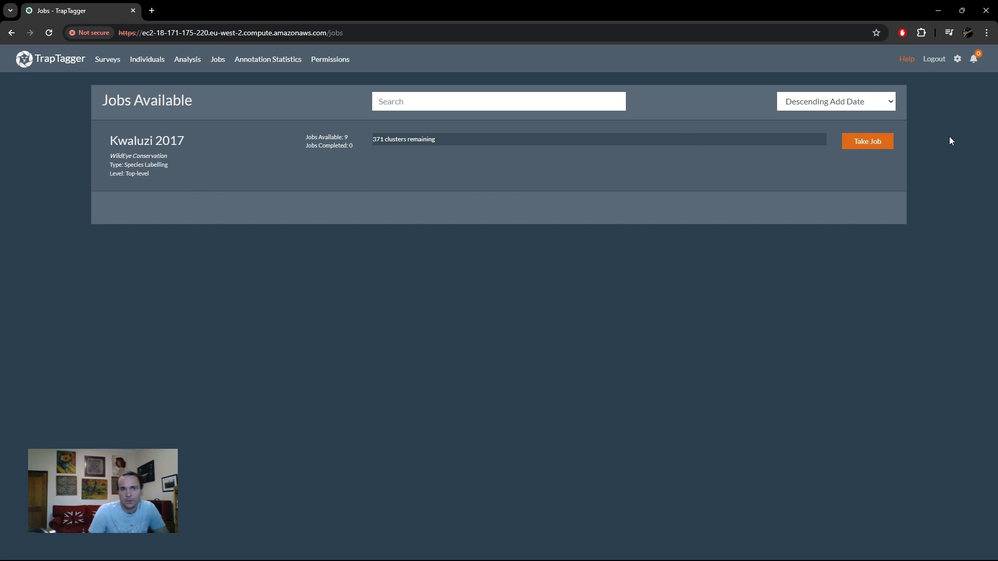
# - Take the Kwaluzi 2017 job, tag the night cat as Small & Medium Cats, then label the flash-blurred cluster with U
pyautogui.click(878, 144)
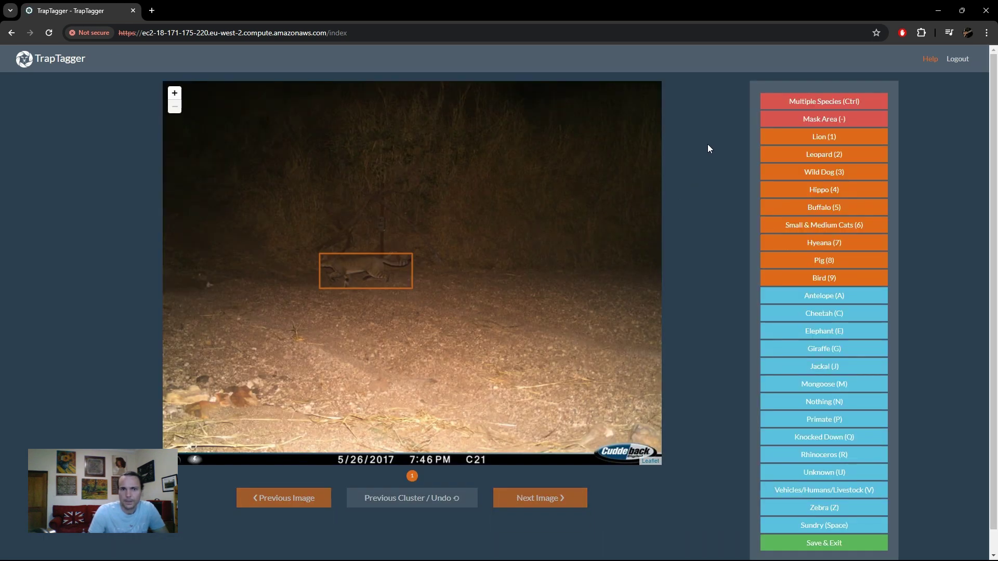
pyautogui.scroll(-1, 728, 114)
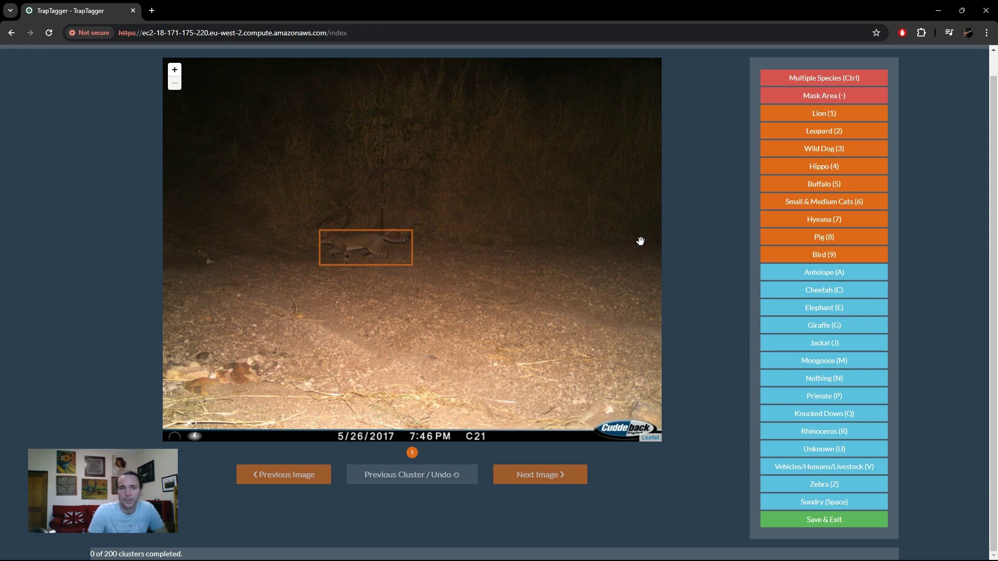
pyautogui.click(792, 202)
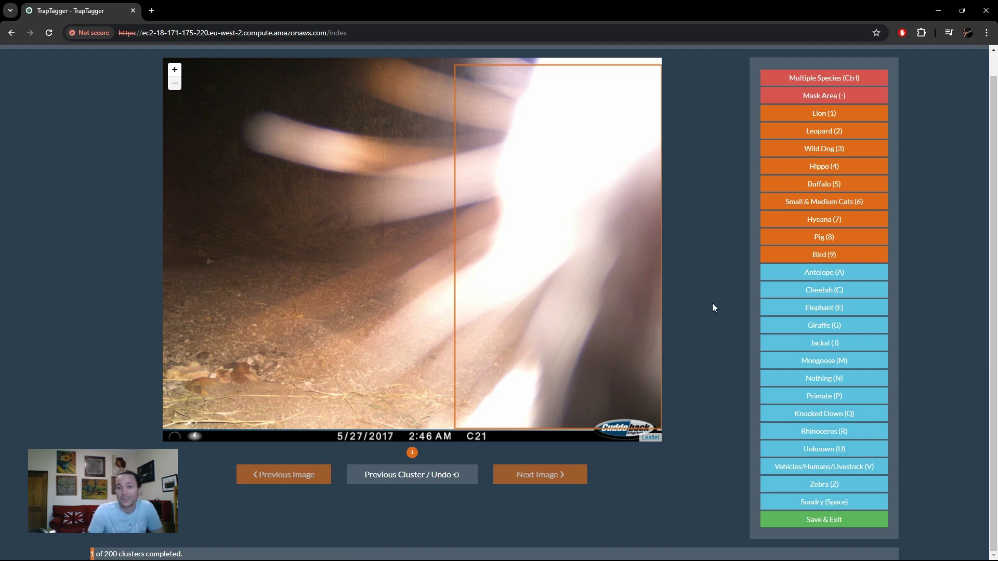
pyautogui.press('u')
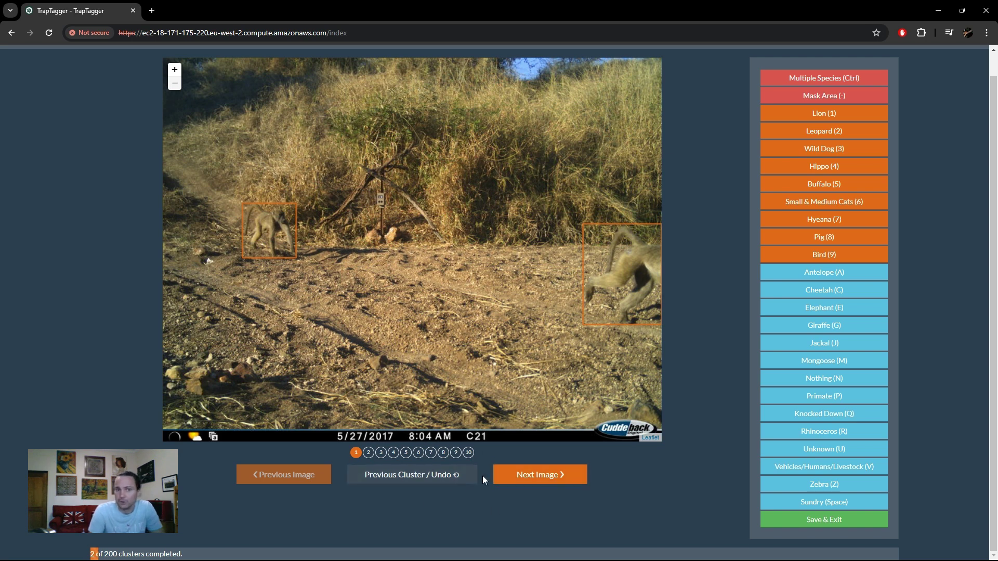
# - Review the baboon cluster's images and tag three baboon clusters as Primate
pyautogui.press('Right')
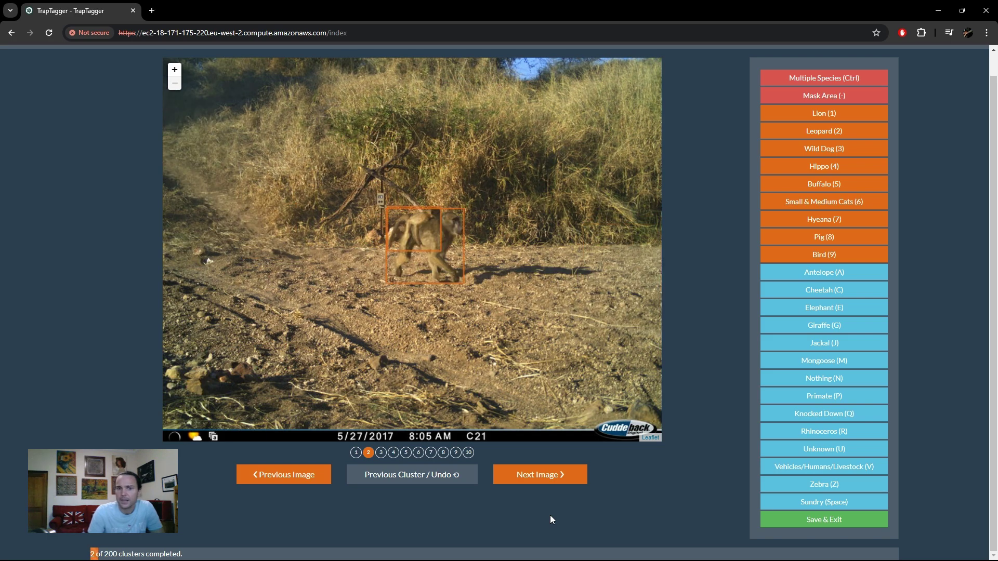
pyautogui.press('Right')
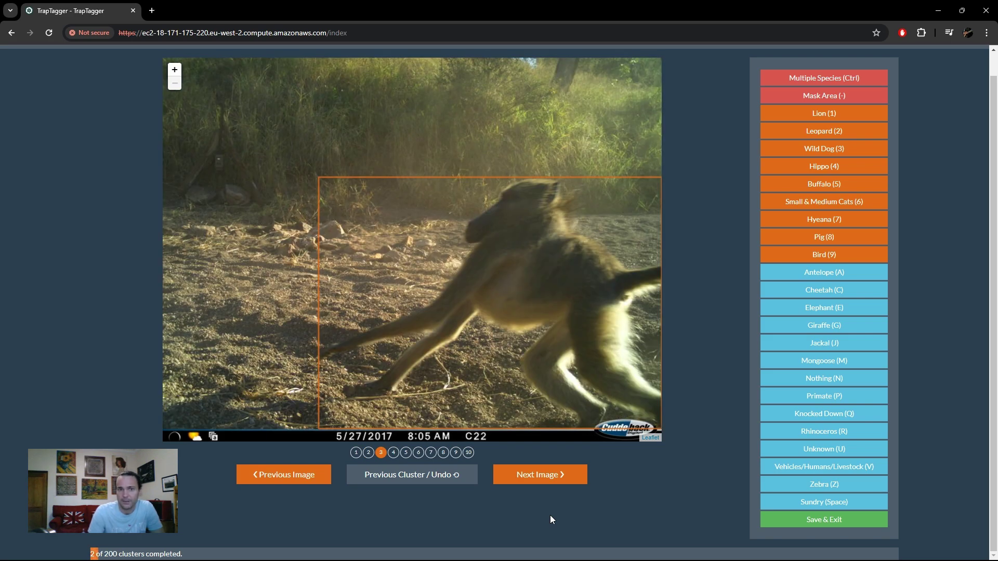
pyautogui.press('Left')
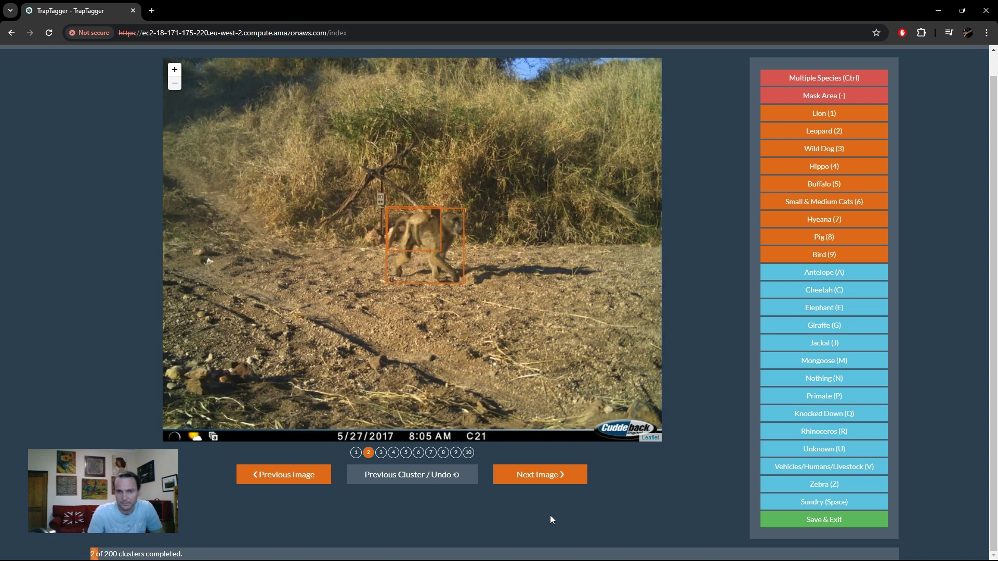
pyautogui.press('Left')
pyautogui.press('Right')
pyautogui.press('Right')
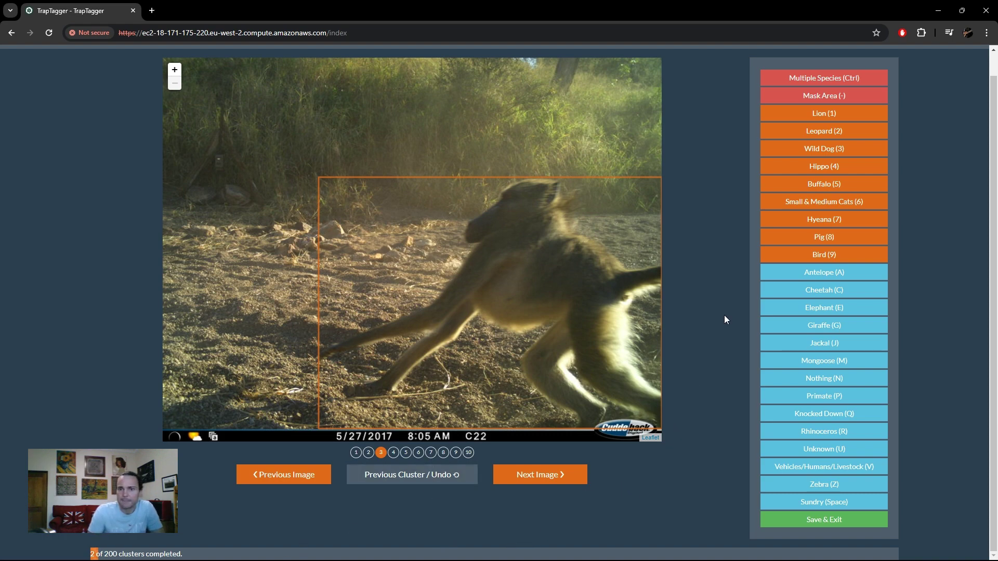
pyautogui.press('p')
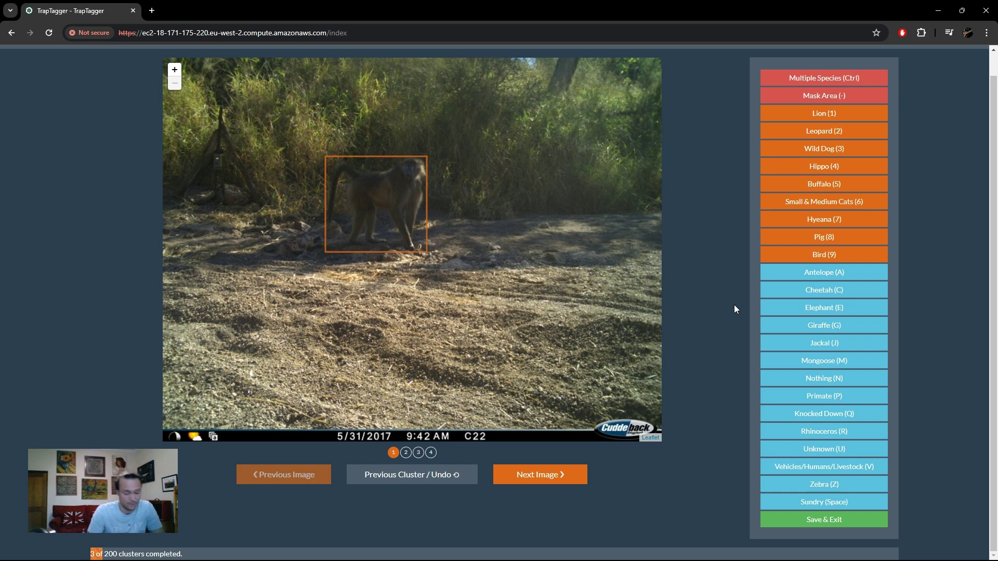
pyautogui.press('p')
pyautogui.press('p')
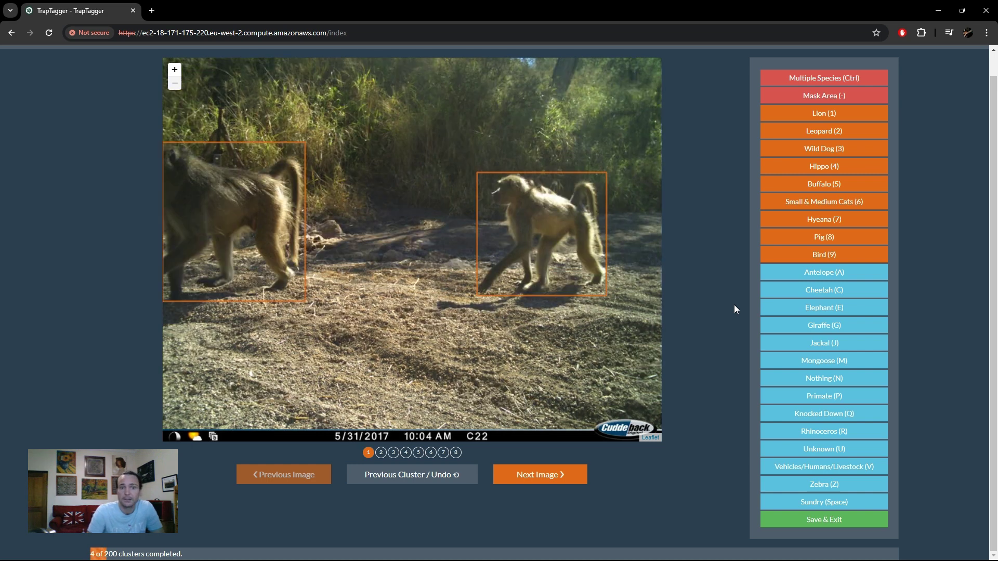
pyautogui.press('p')
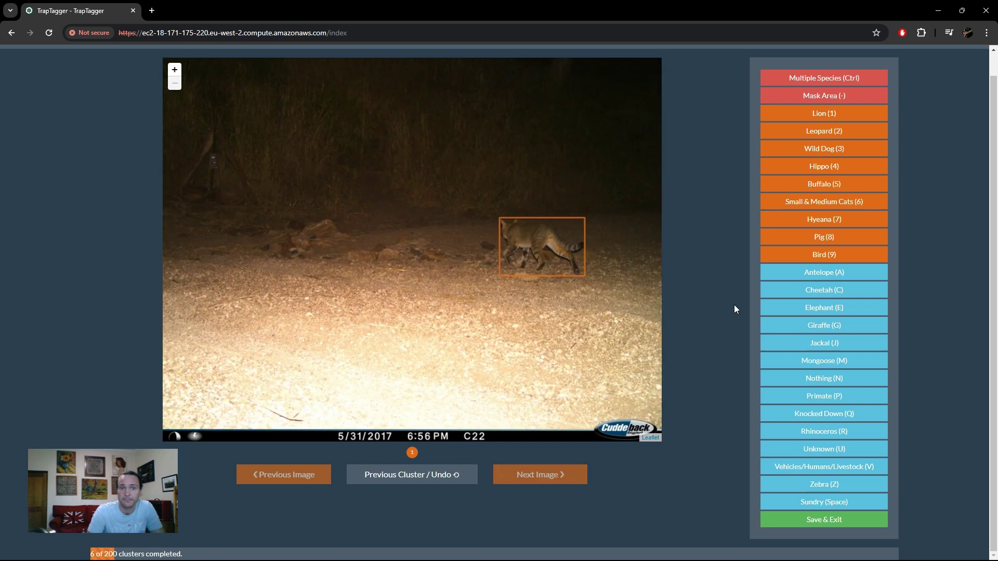
# - Tag the wildcat and genet clusters as small cats, the bird as Bird, and the empty cluster as nothing
pyautogui.press('6')
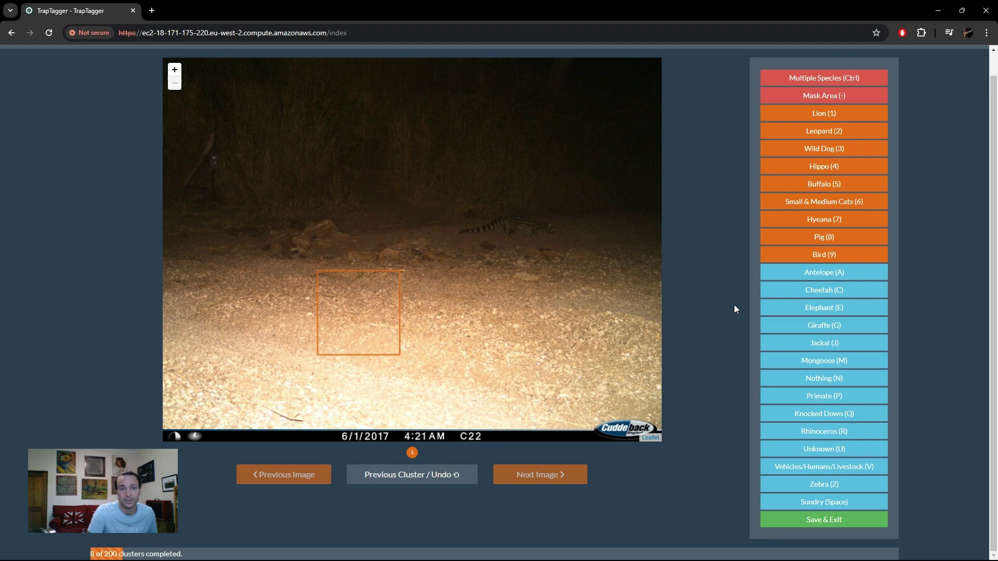
pyautogui.press('6')
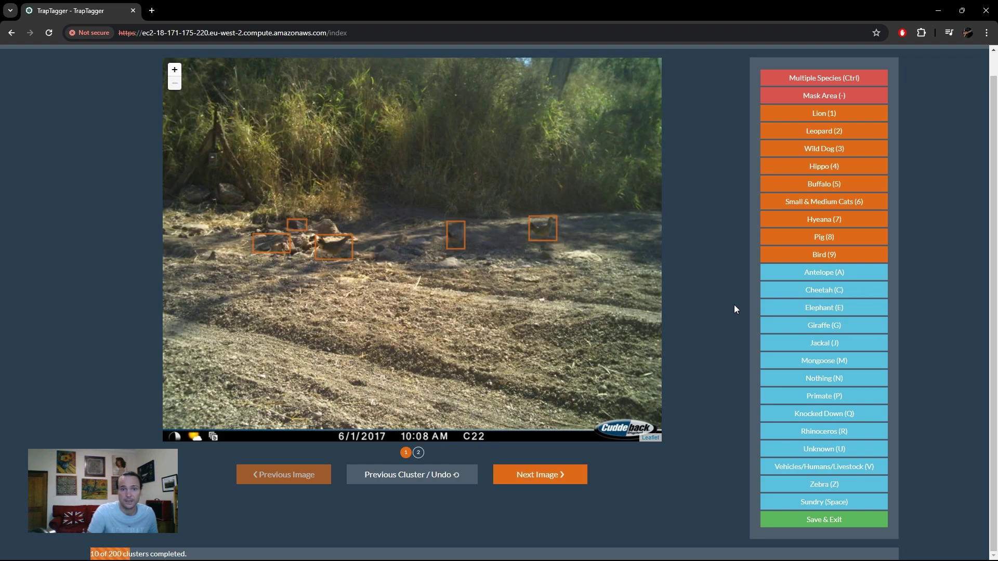
pyautogui.press('9')
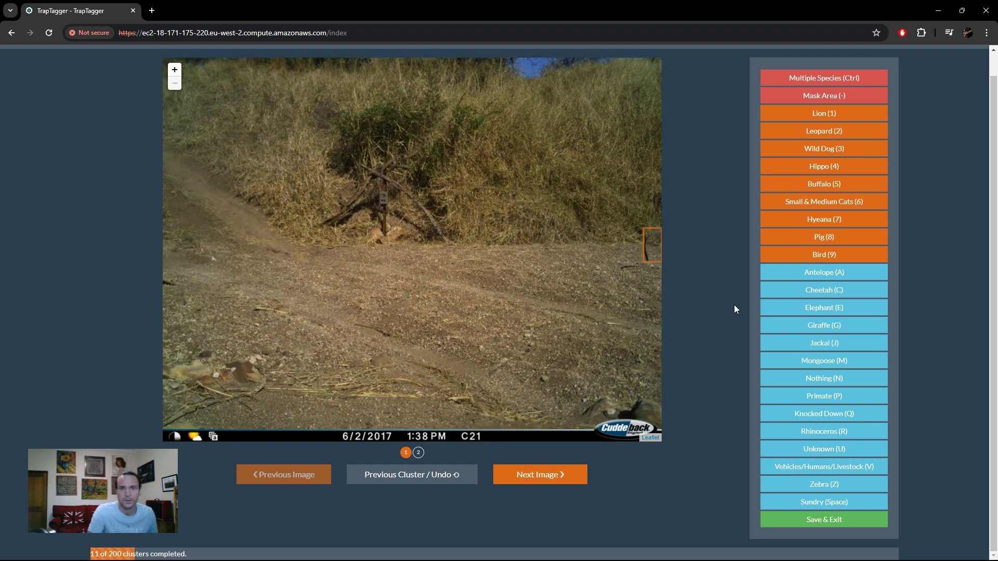
pyautogui.press('Right')
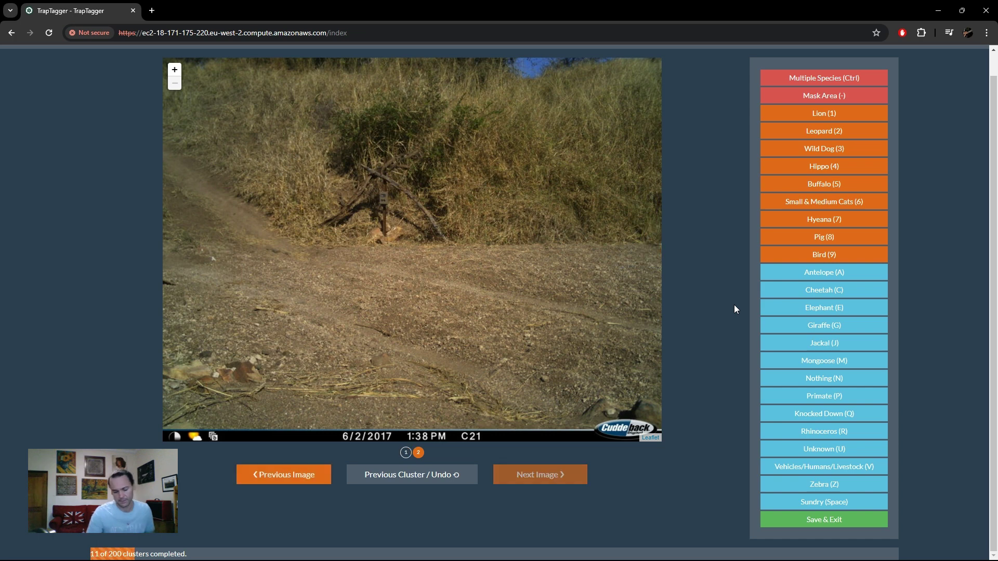
pyautogui.press('n')
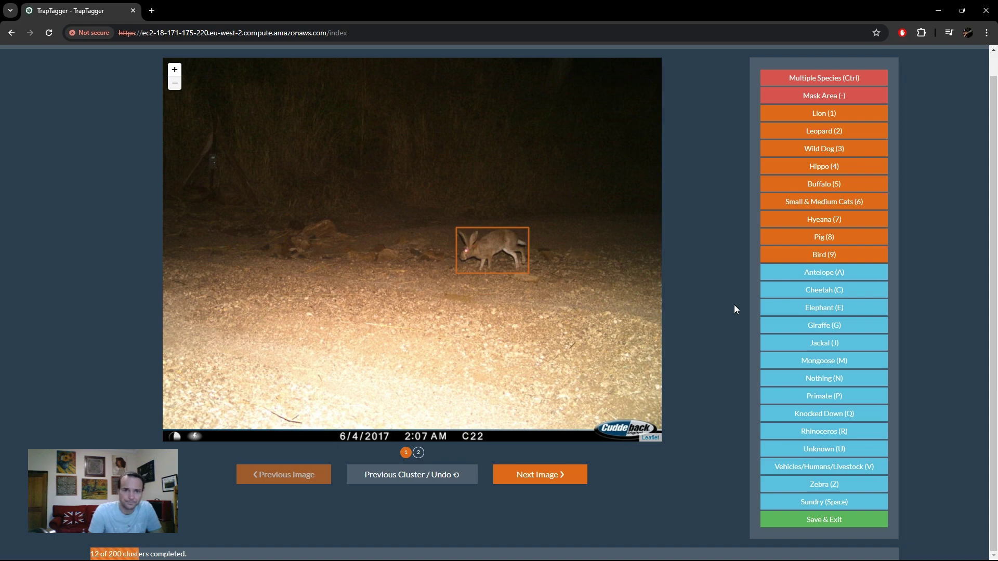
# - Label the hare, baboon, night cat, 11:04 PM night and warthog clusters
pyautogui.press('space')
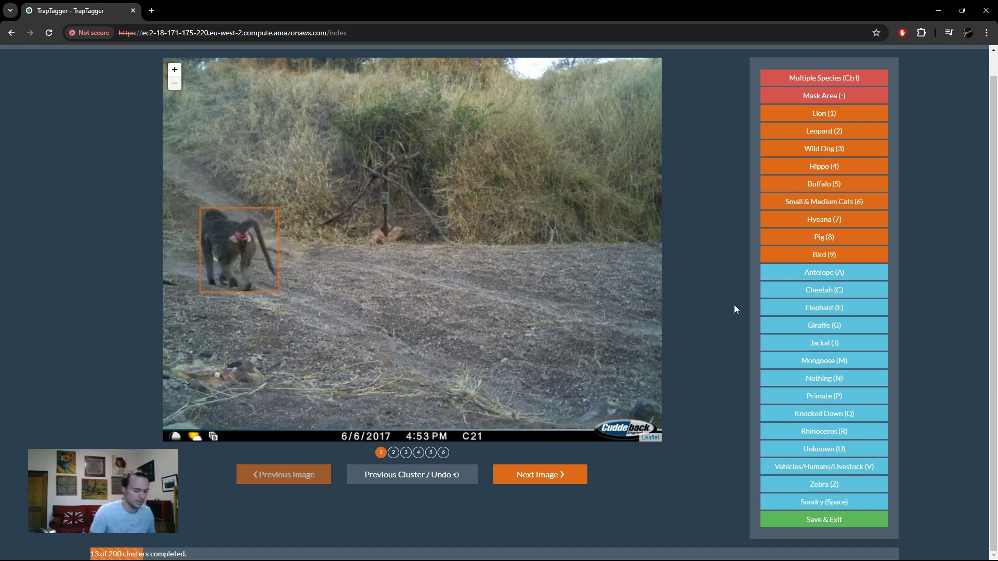
pyautogui.press('p')
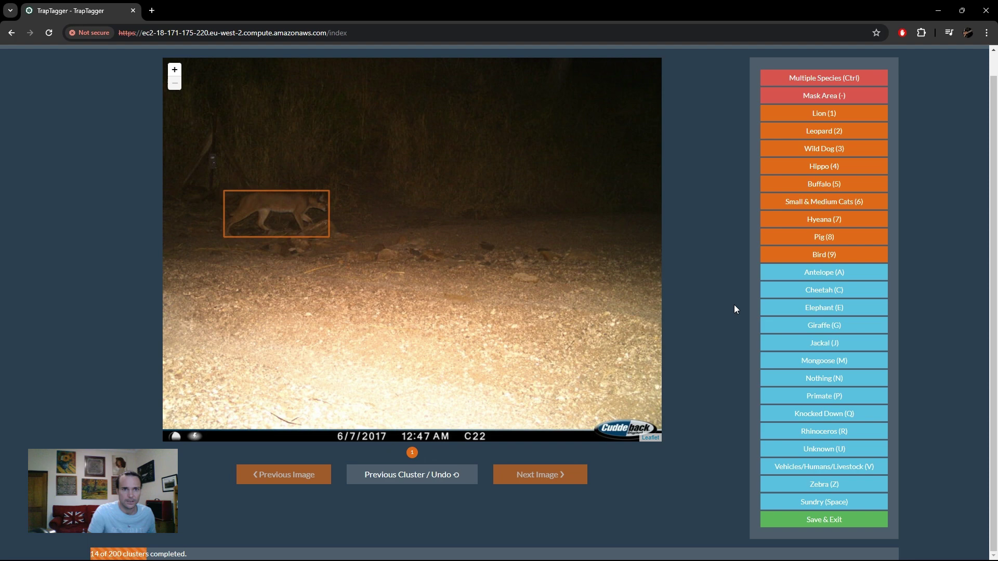
pyautogui.press('6')
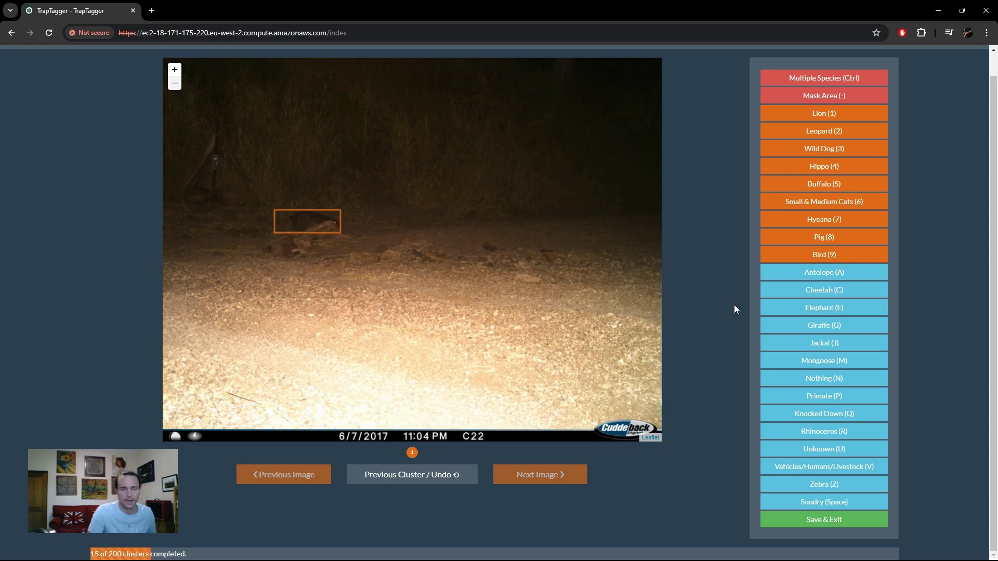
pyautogui.press('space')
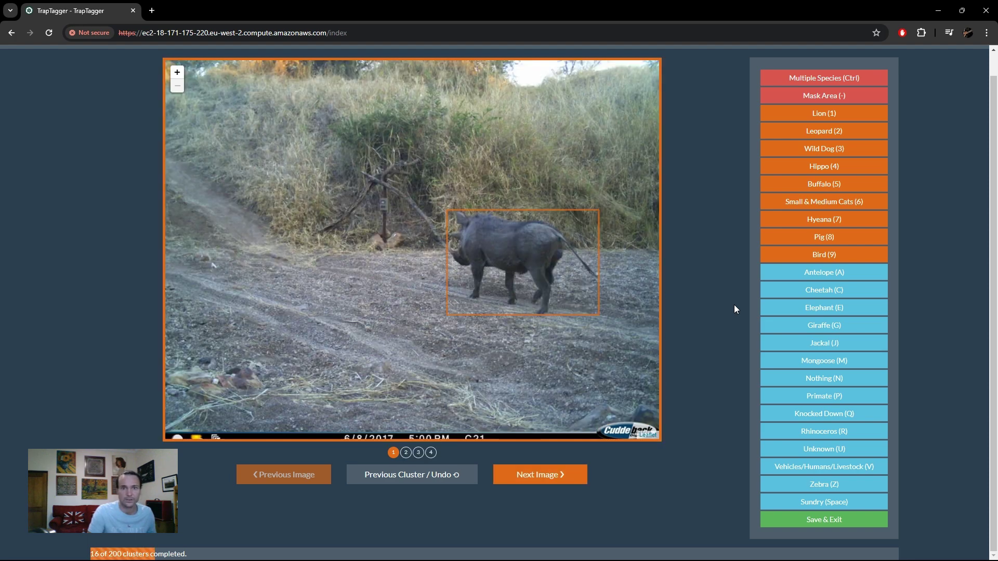
pyautogui.press('8')
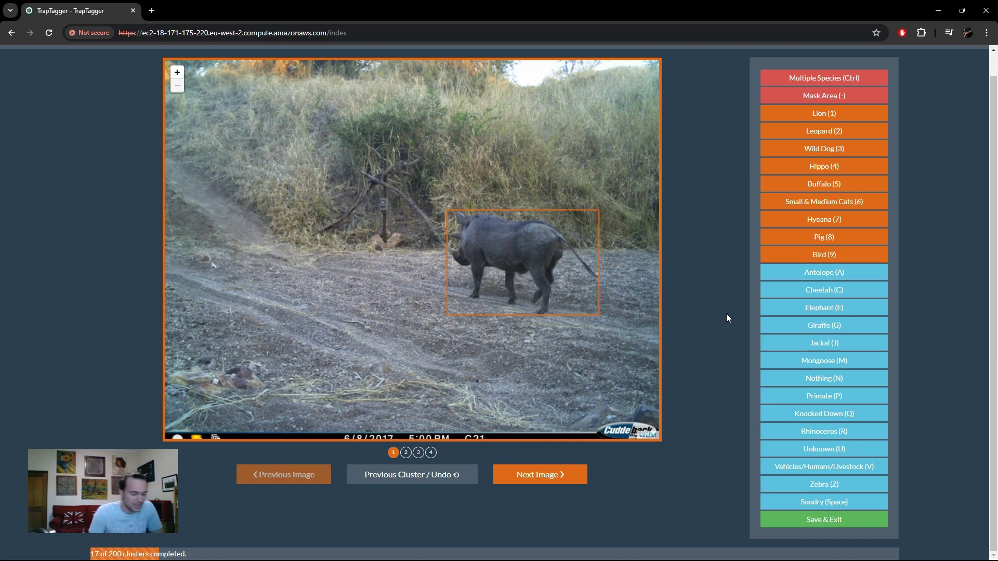
# - Dismiss the alert, review the warthog cluster's images, and tag it with 8
pyautogui.press('8')
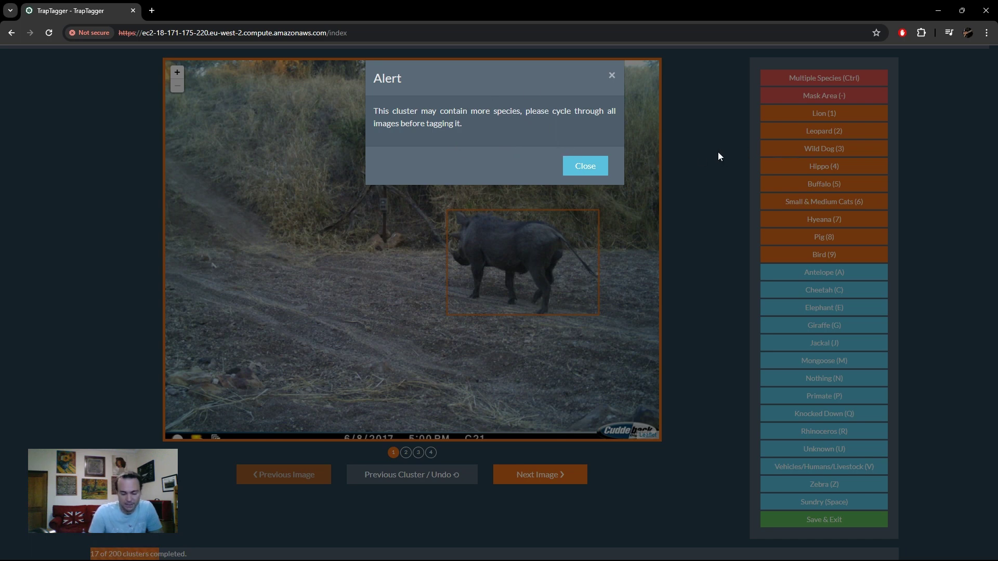
pyautogui.press('Right')
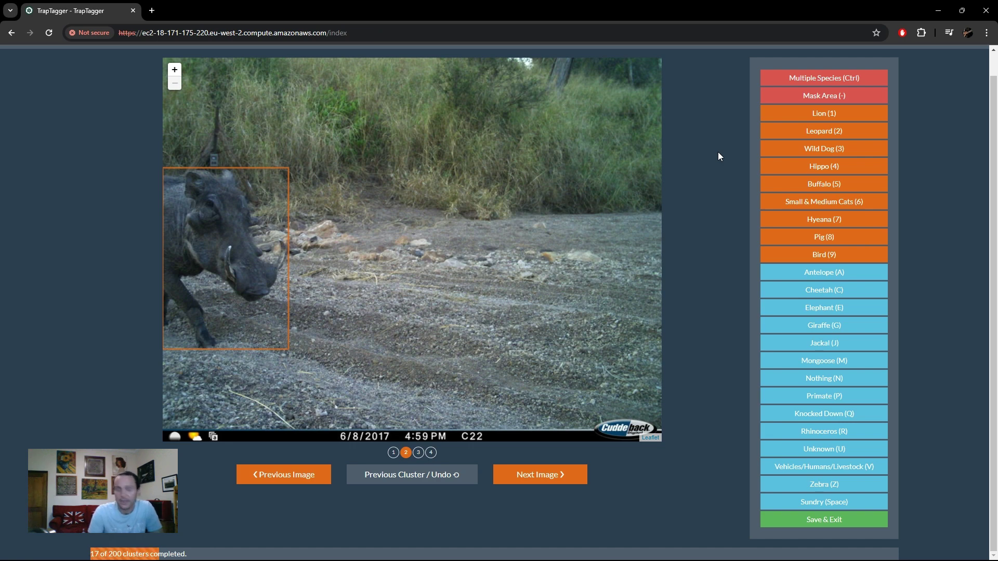
pyautogui.press('8')
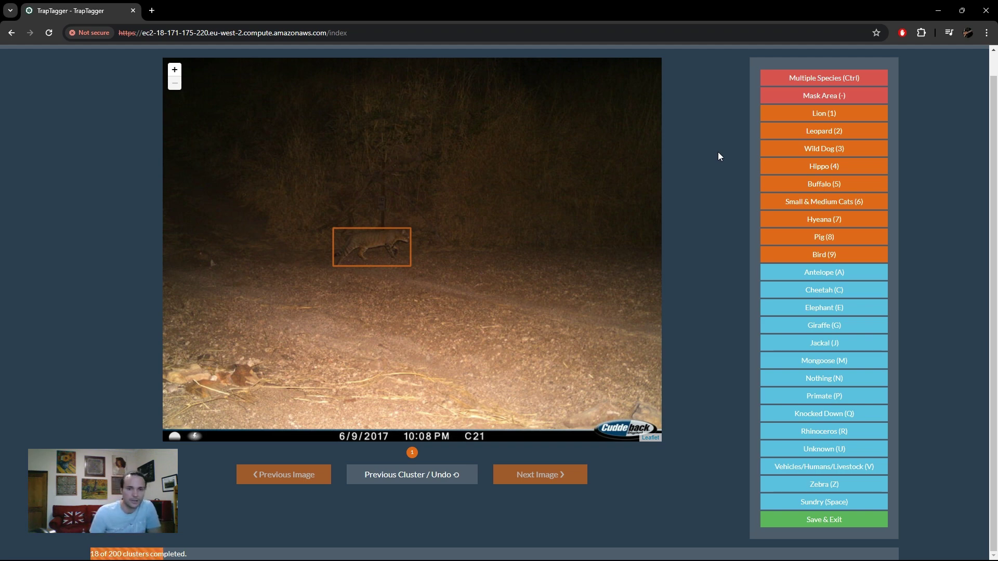
# - Tag the night cat and the monkey as Primate, then step back to the monkey-face cluster
pyautogui.press('6')
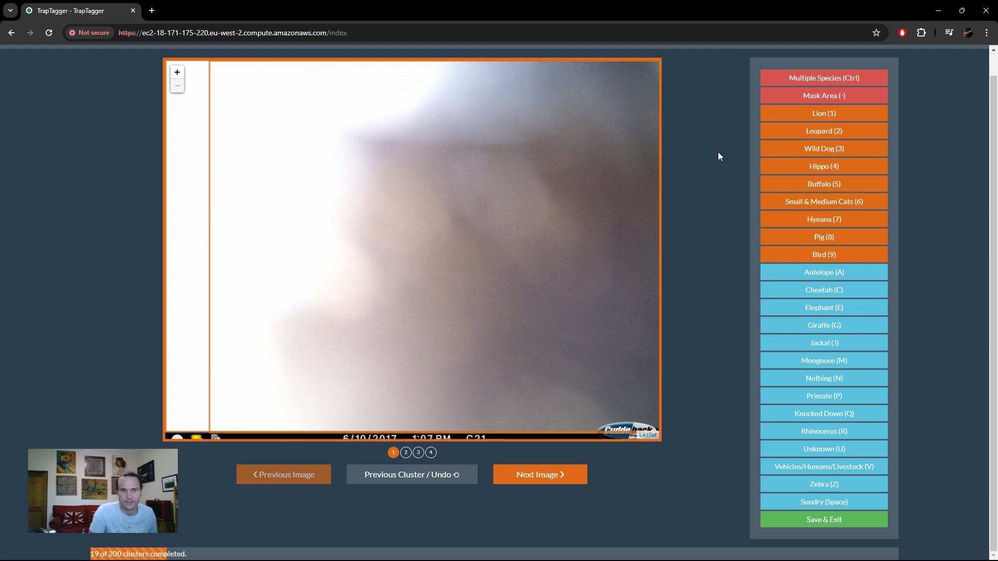
pyautogui.press('Right')
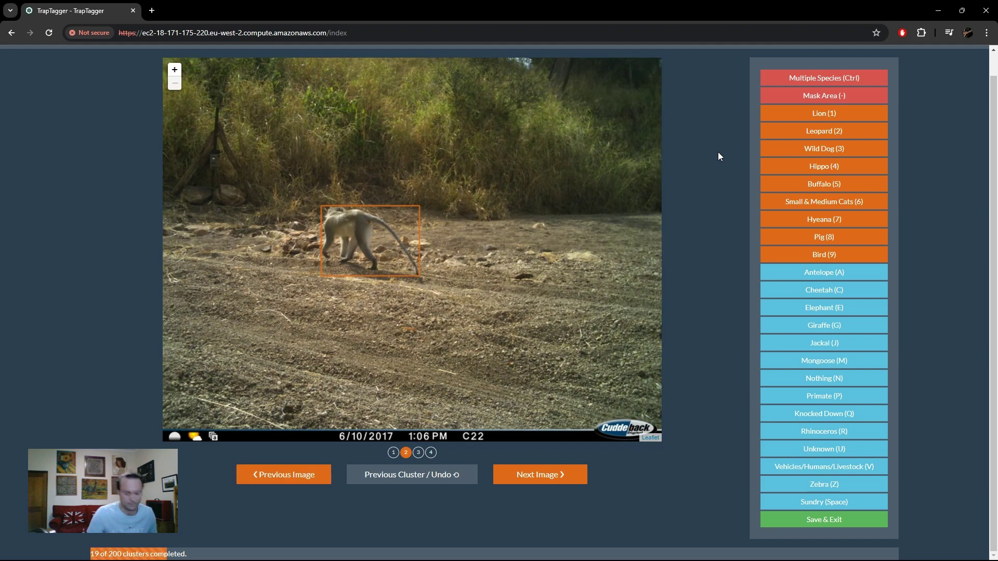
pyautogui.press('p')
pyautogui.press('p')
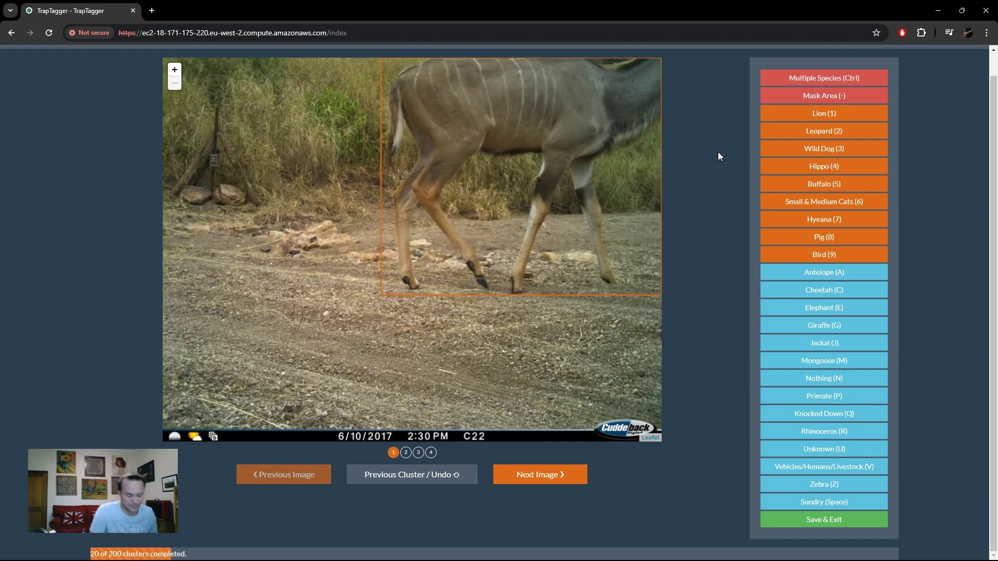
pyautogui.press('BackSpace')
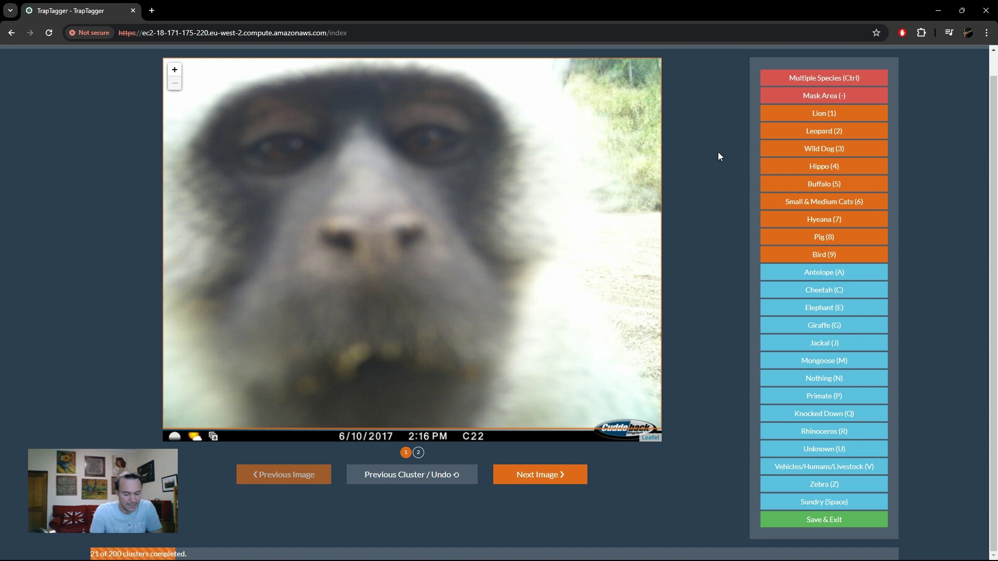
# - Submit a cluster note reading 'interesting' on the close-up monkey cluster
pyautogui.hotkey('shift', 'n')
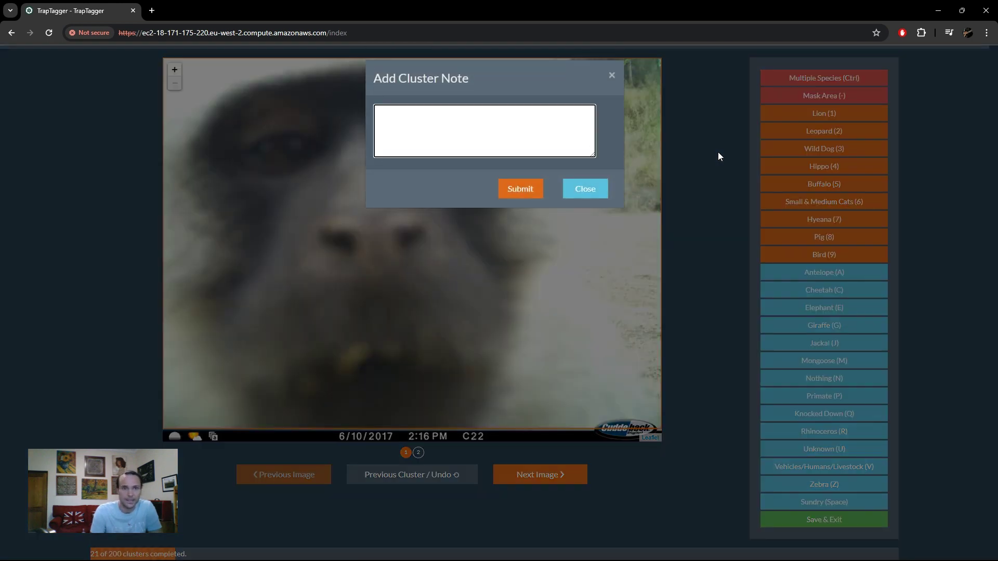
pyautogui.write('ninteresting')
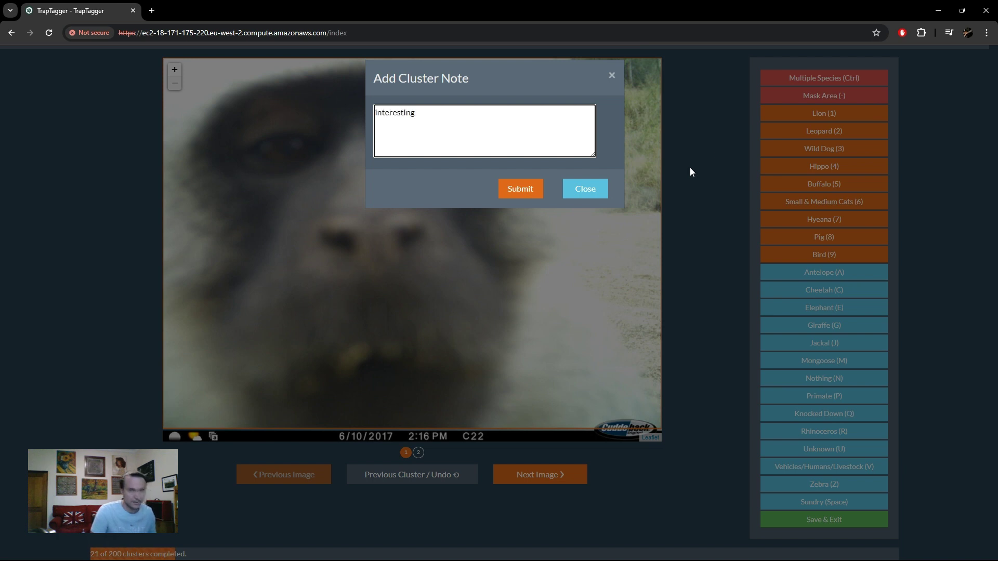
pyautogui.click(522, 189)
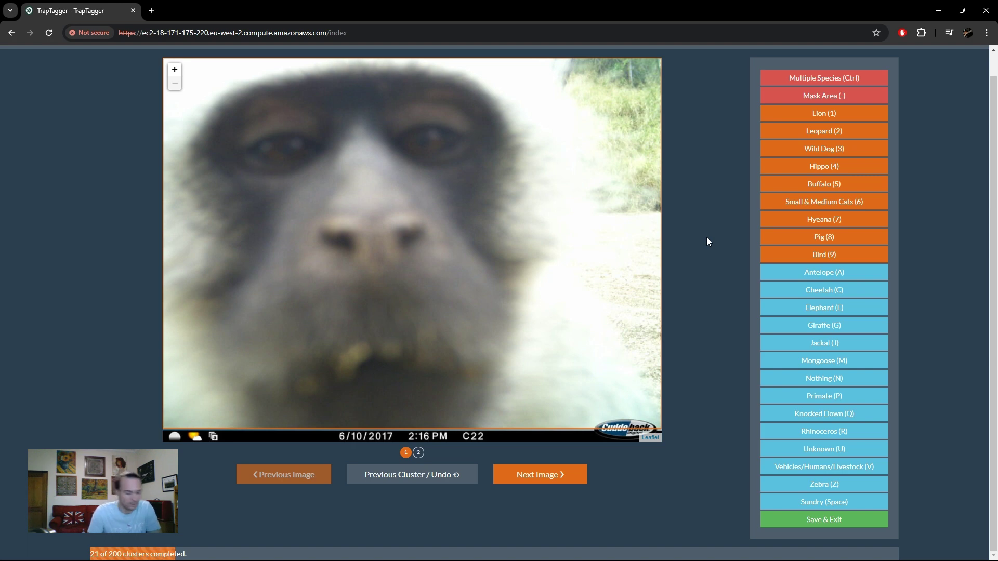
# - Label the monkey as Primate, the kudu as Antelope, and both giraffe clusters with G
pyautogui.press('p')
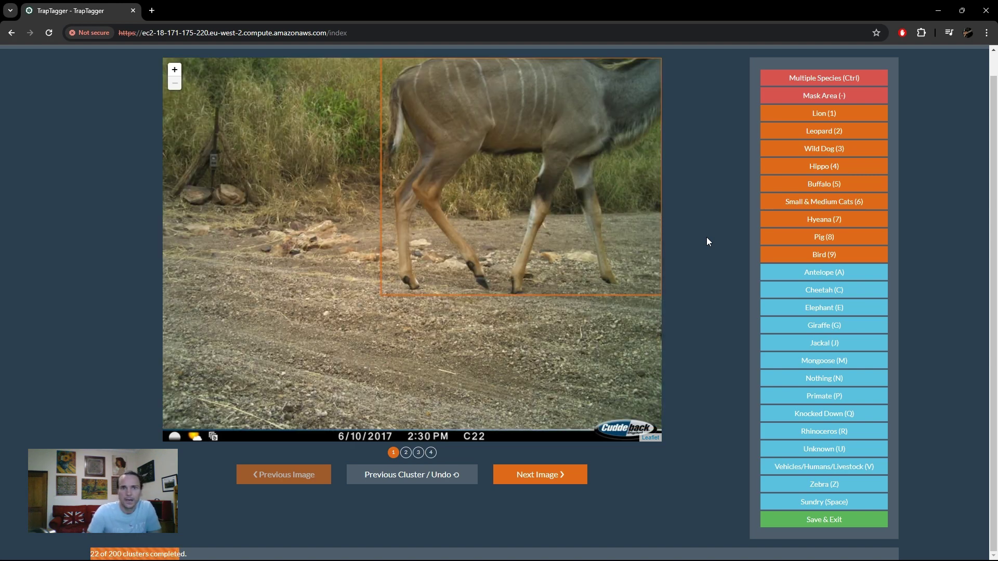
pyautogui.press('a')
pyautogui.press('a')
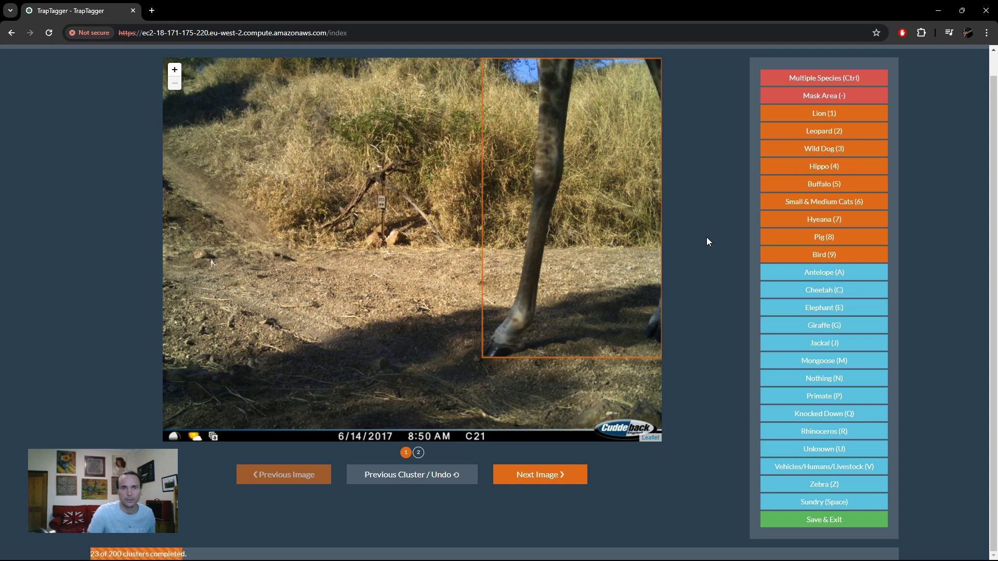
pyautogui.press('g')
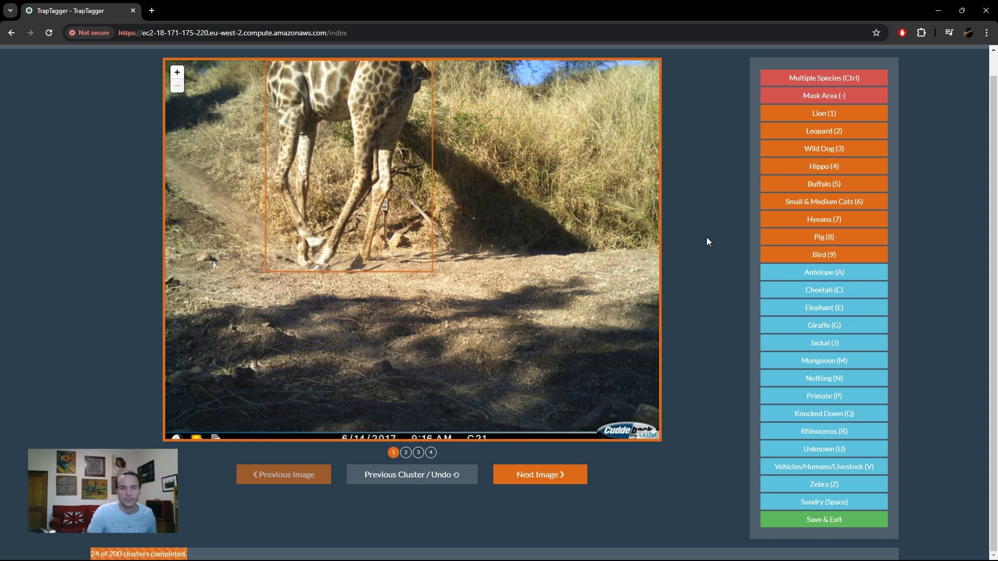
pyautogui.press('Right')
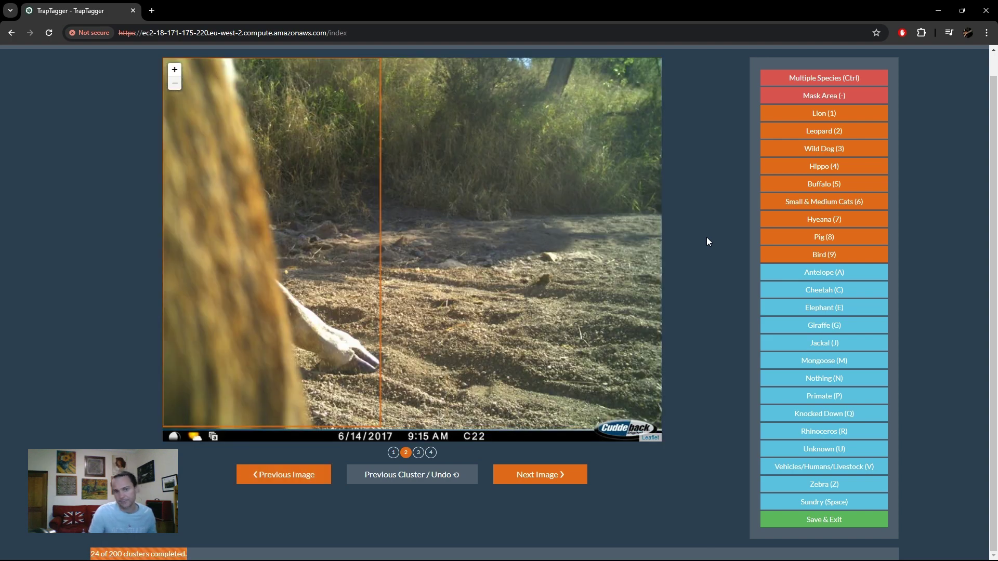
pyautogui.press('g')
pyautogui.press('Right')
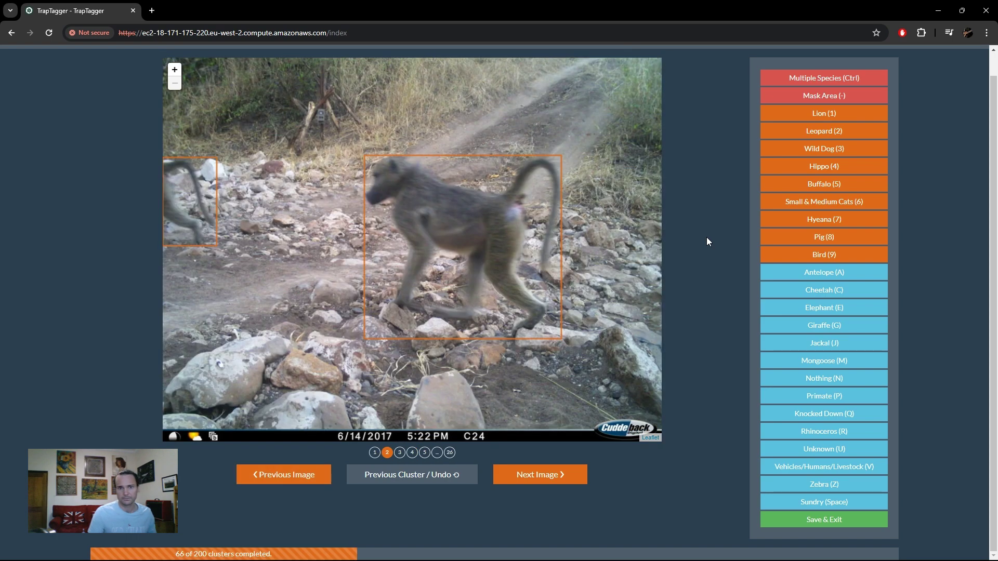
# - Label the night-time cluster, then give the kudu-and-baboon cluster Multiple Species with Antelope and Primate
pyautogui.press('p')
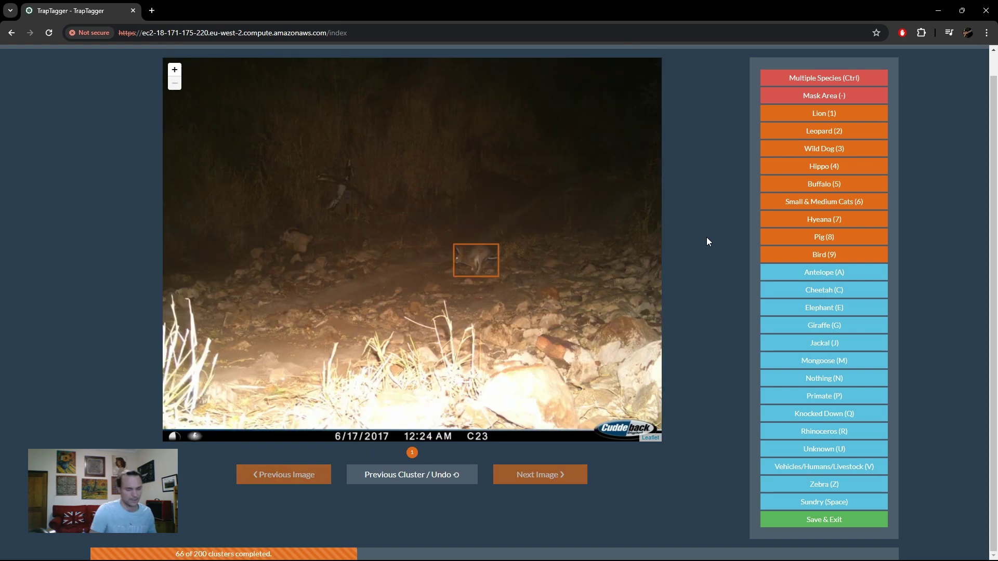
pyautogui.press('u')
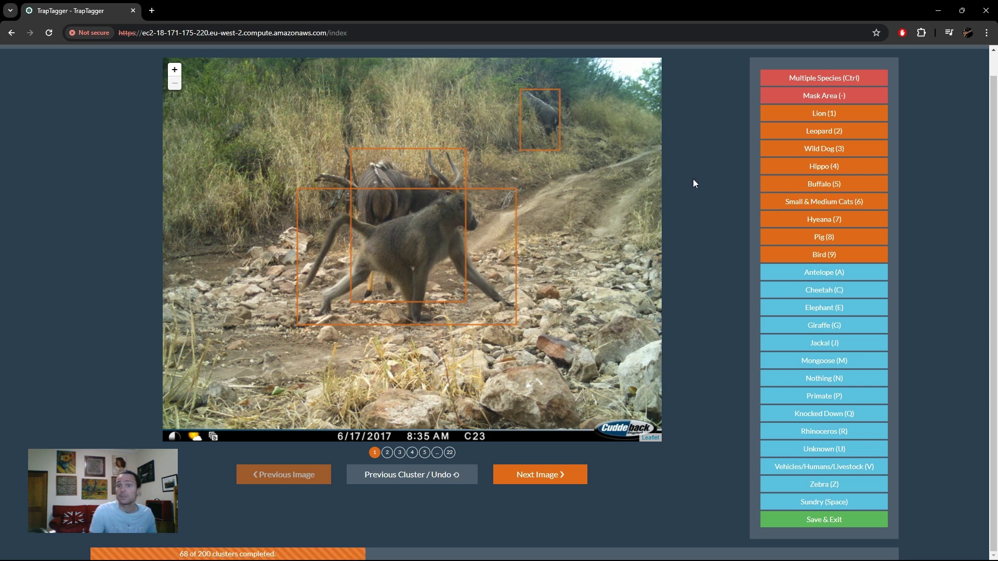
pyautogui.click(878, 82)
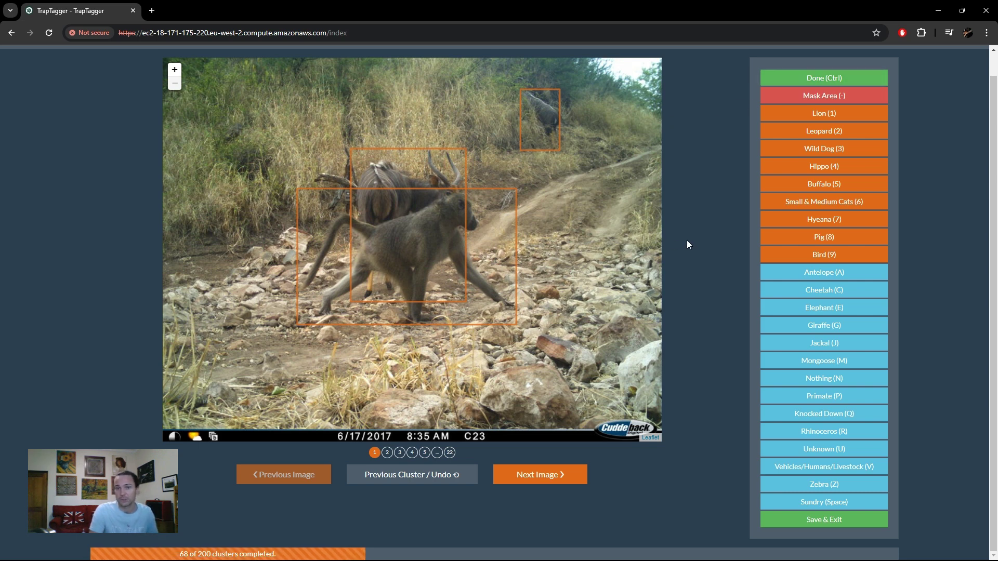
pyautogui.press('a')
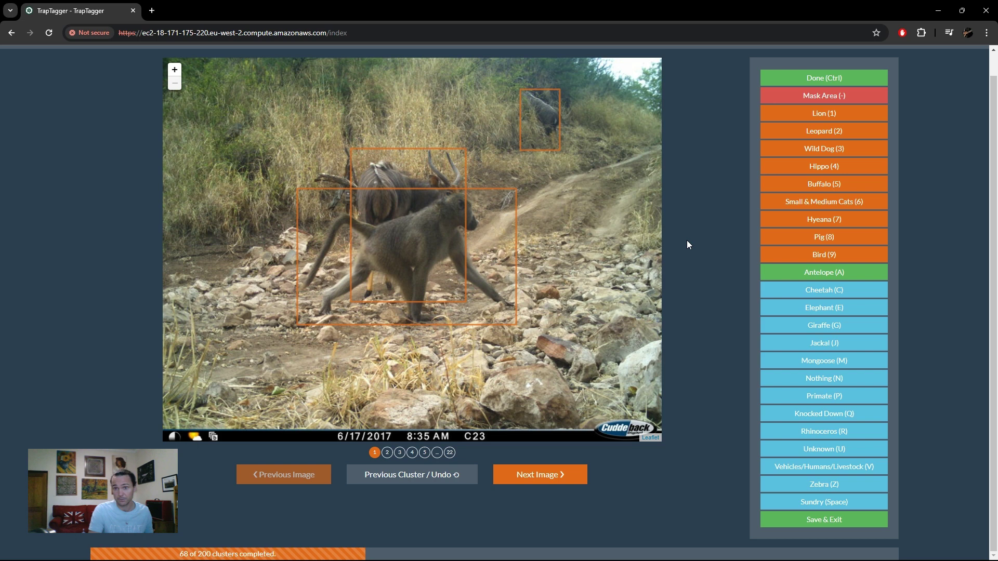
pyautogui.press('p')
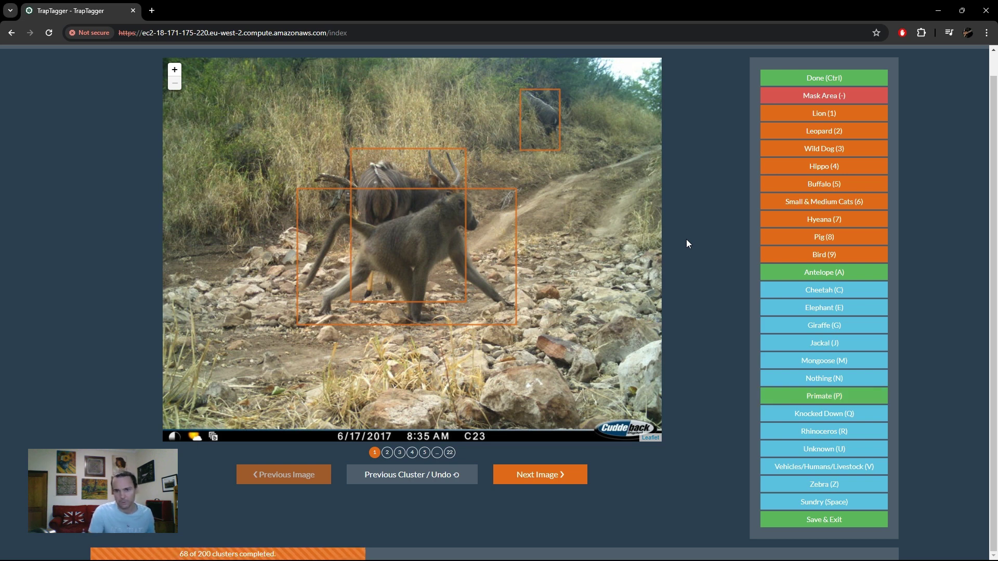
pyautogui.press('p')
pyautogui.press('p')
pyautogui.press('p')
pyautogui.press('p')
# - Submit the Antelope/Primate labels, then tag baboon, hyena (relabelled after undo), leopard and genet clusters
pyautogui.press('ctrl')
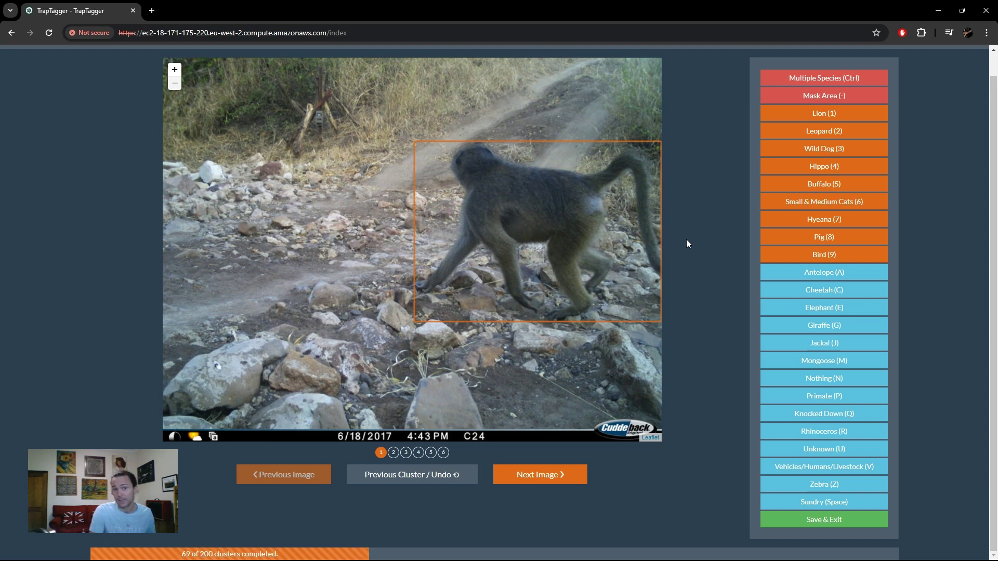
pyautogui.press('p')
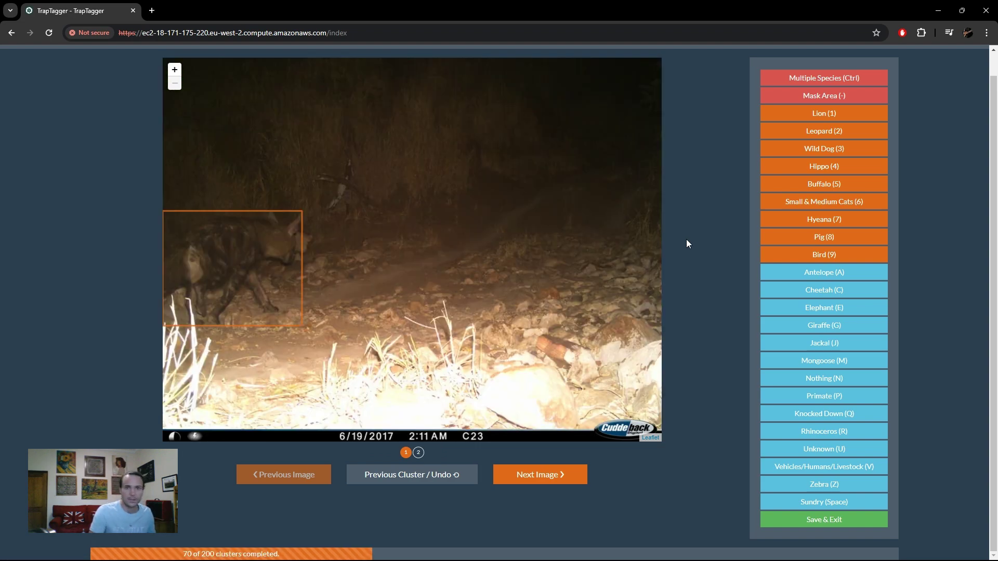
pyautogui.press('7')
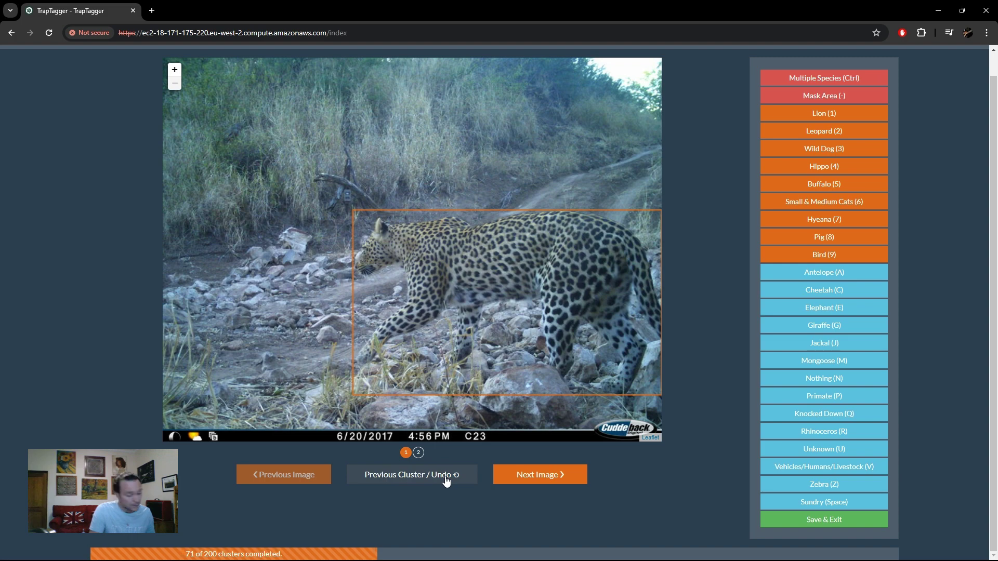
pyautogui.press('BackSpace')
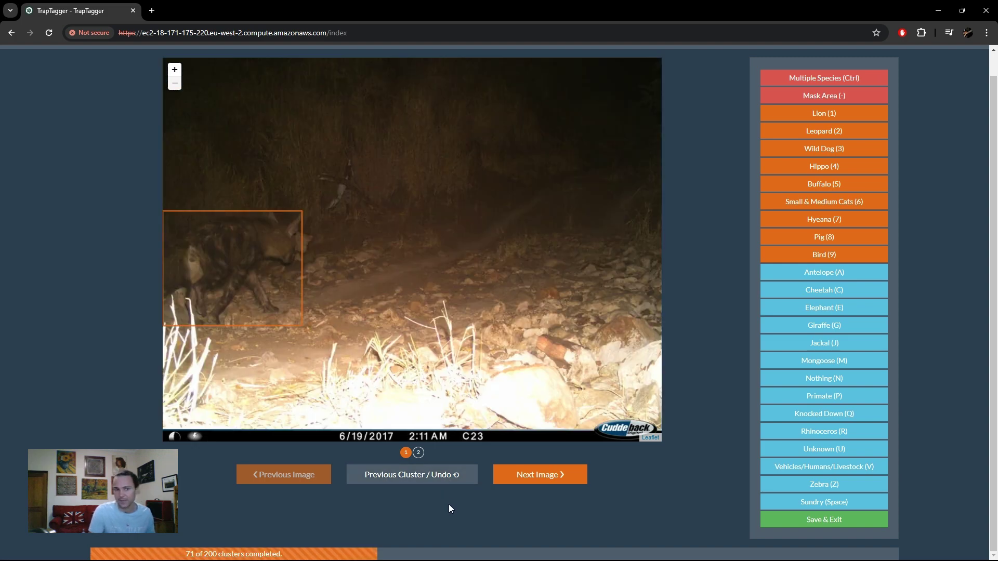
pyautogui.press('7')
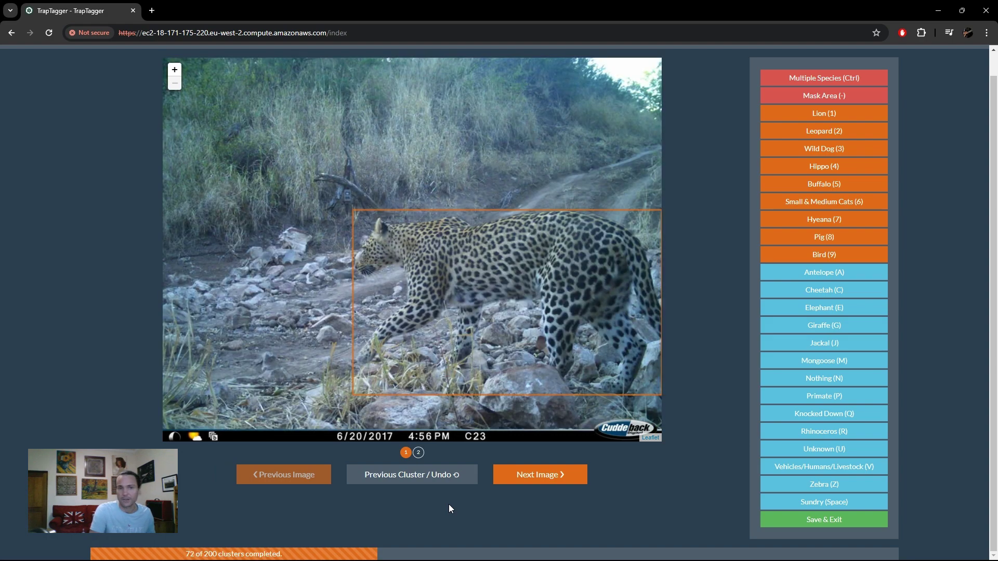
pyautogui.press('2')
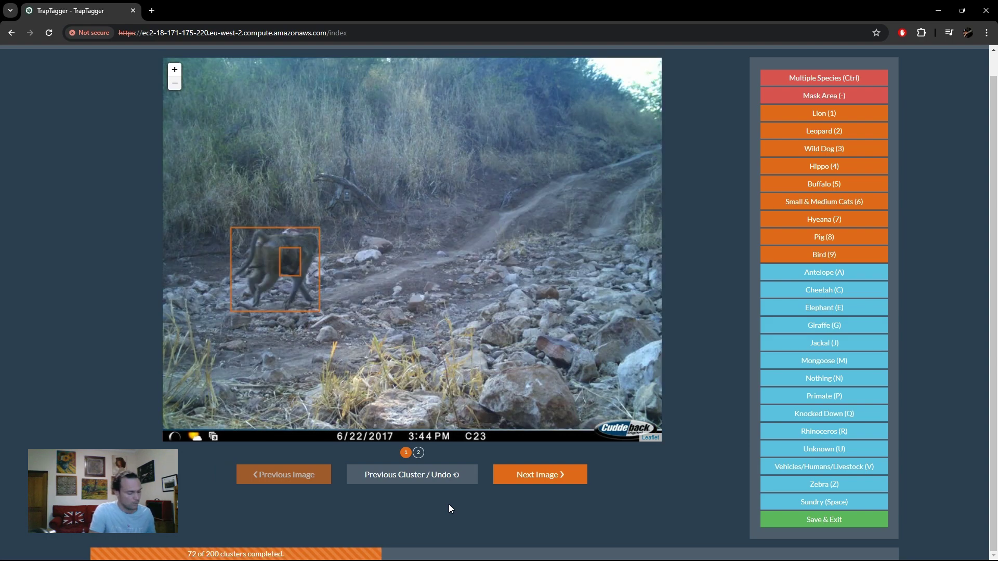
pyautogui.press('p')
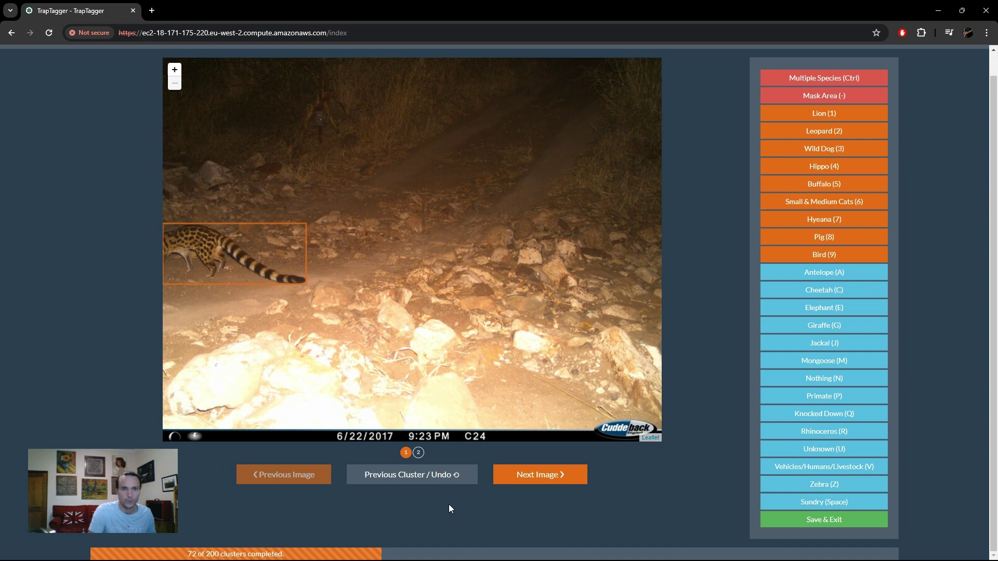
pyautogui.press('6')
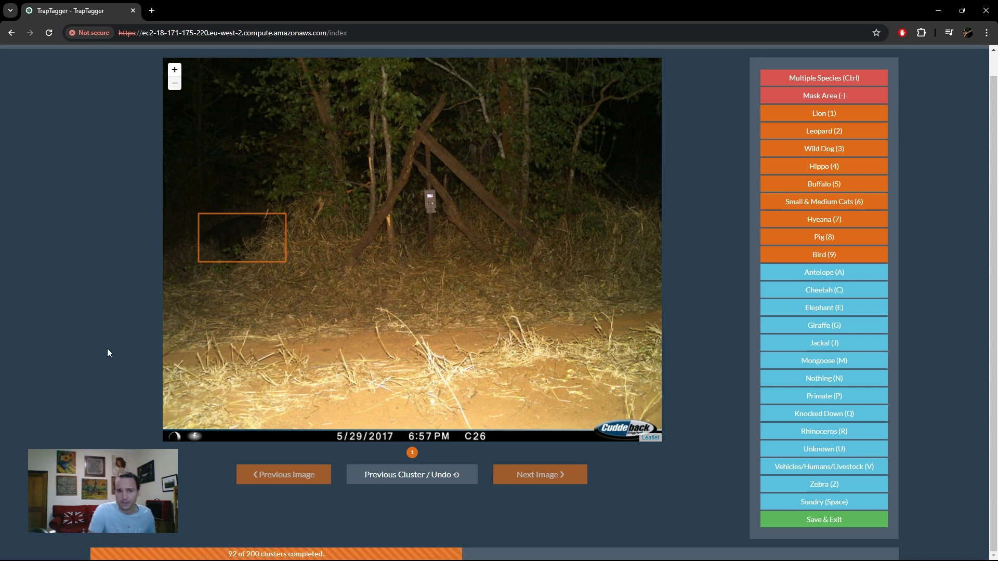
# - Check the hotkey help, zoom and centre the dark night animal, and label it with hotkey 4
pyautogui.scroll(1, 104, 316)
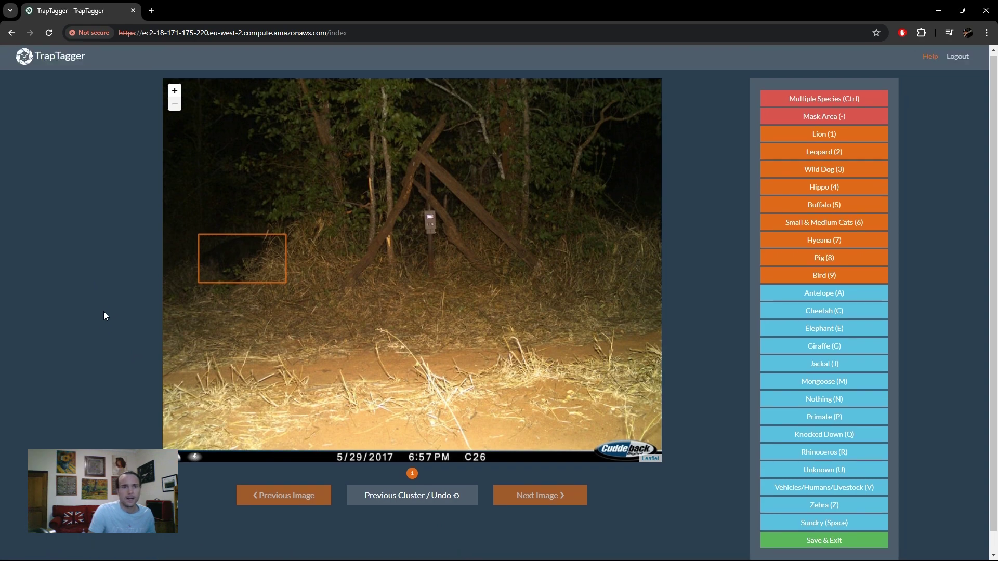
pyautogui.click(927, 61)
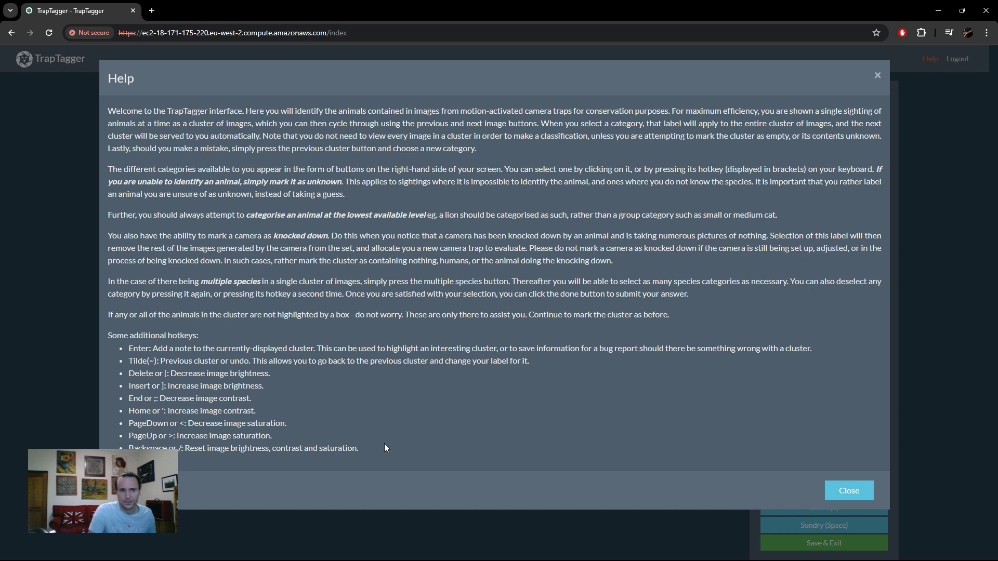
pyautogui.click(849, 491)
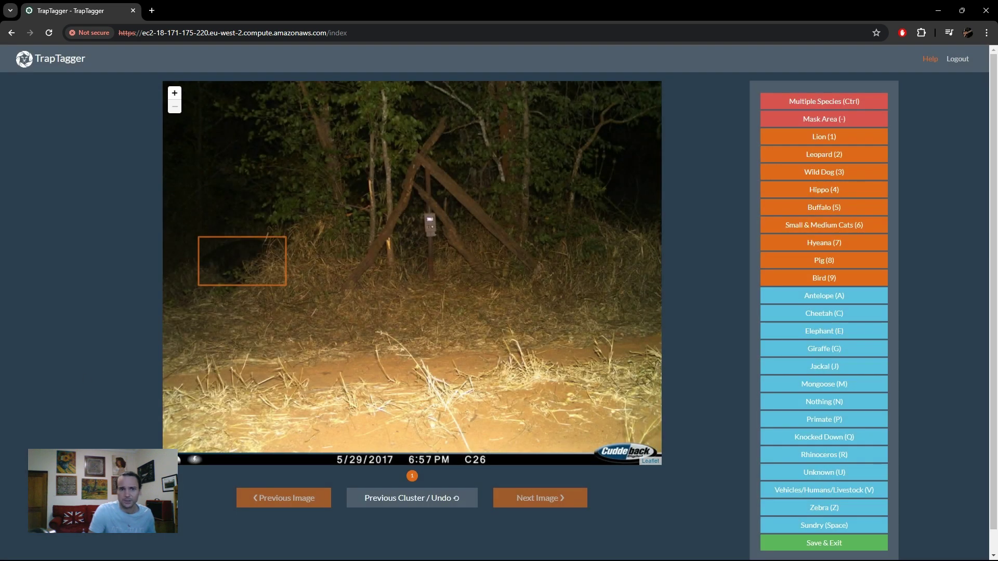
pyautogui.scroll(2, 255, 272)
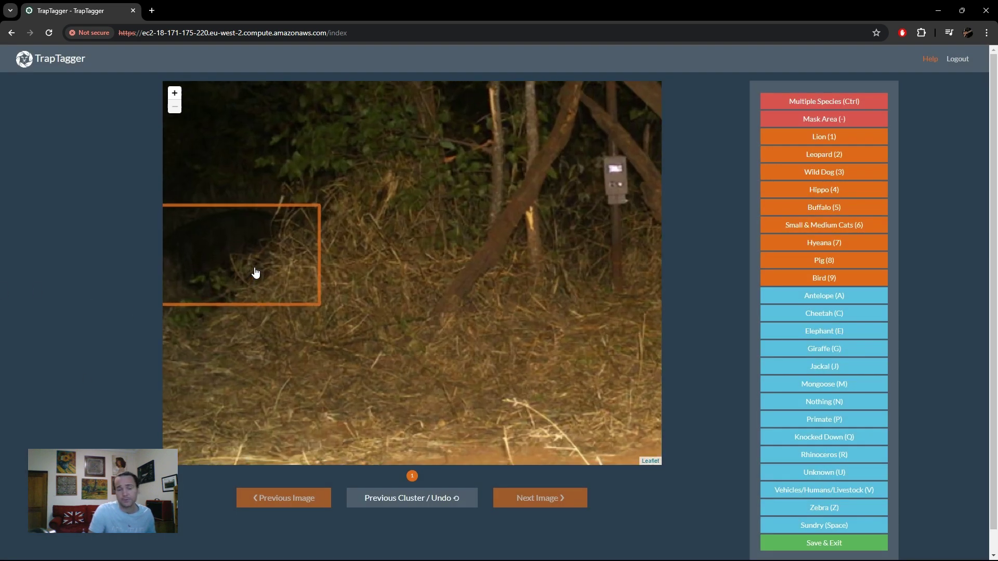
pyautogui.moveTo(256, 273); pyautogui.dragTo(390, 283)
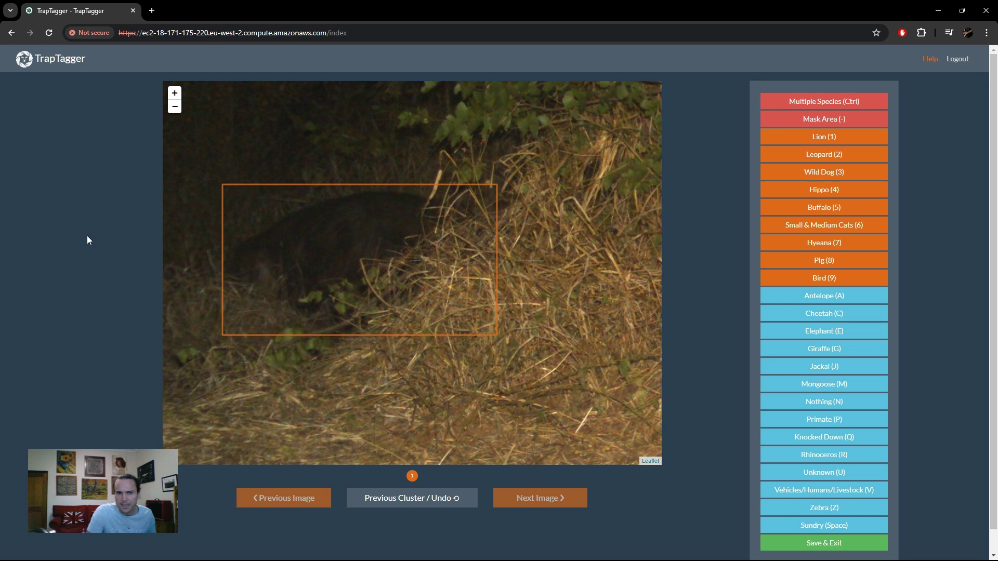
pyautogui.press('4')
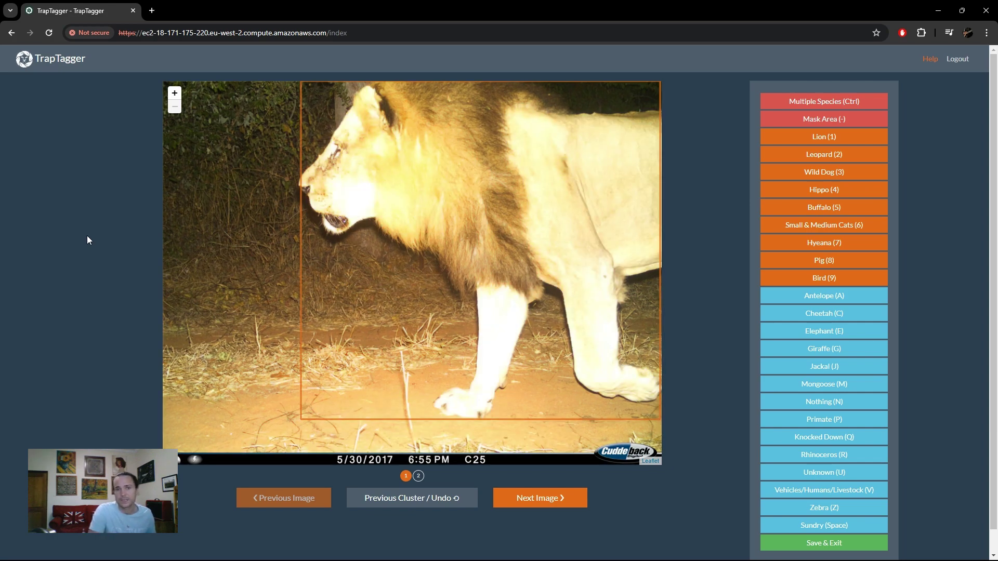
# - Label the lion cluster and the grassy daytime cluster with hotkey 1
pyautogui.press('1')
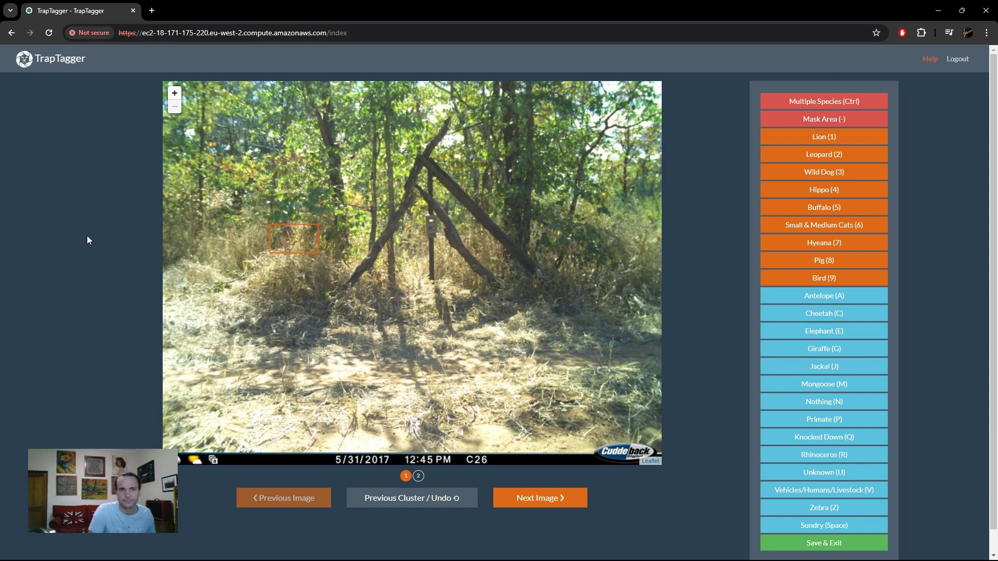
pyautogui.scroll(1, 297, 239)
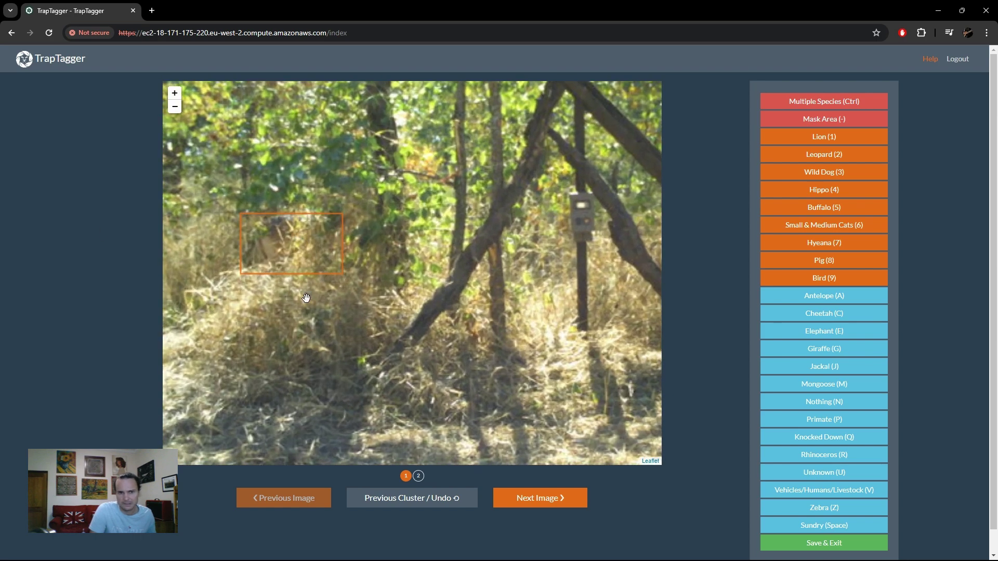
pyautogui.scroll(-1, 309, 304)
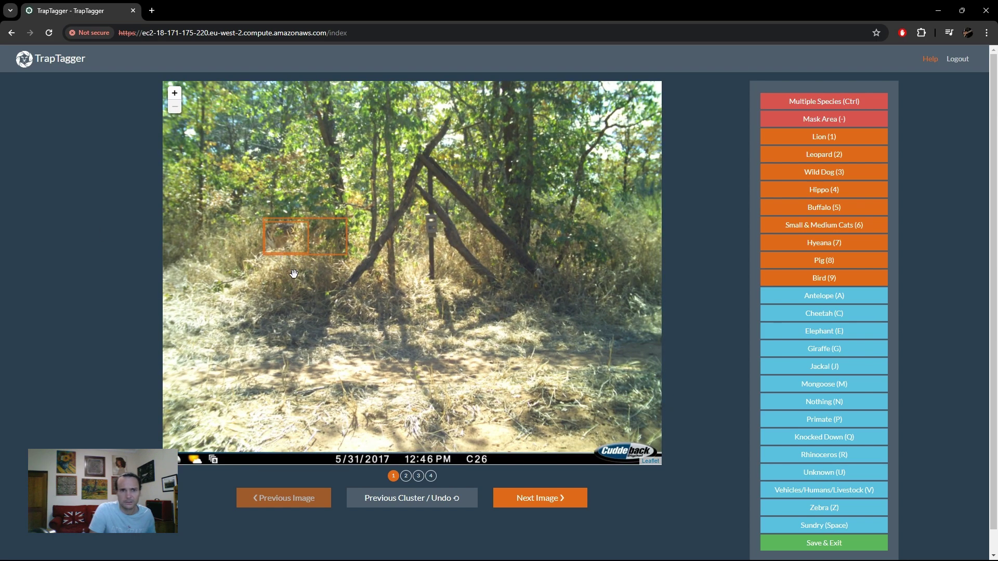
pyautogui.press('1')
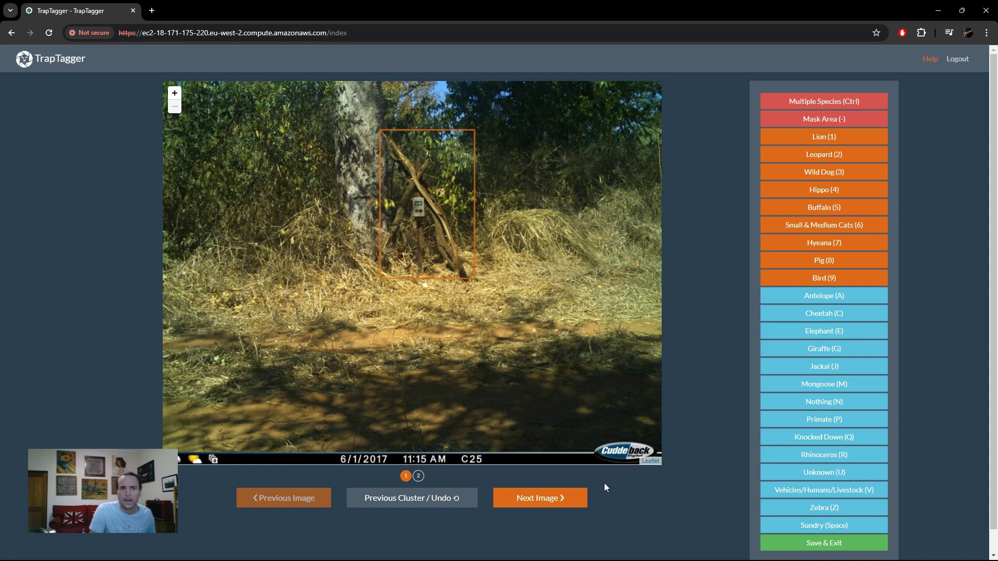
# - Compare both images of the camera-post cluster, mark it Nothing, and tag the impala cluster with A
pyautogui.moveTo(416, 208)
pyautogui.mouseDown()
pyautogui.moveTo(412, 123)
pyautogui.moveTo(446, 196)
pyautogui.mouseUp()
pyautogui.click(539, 502)
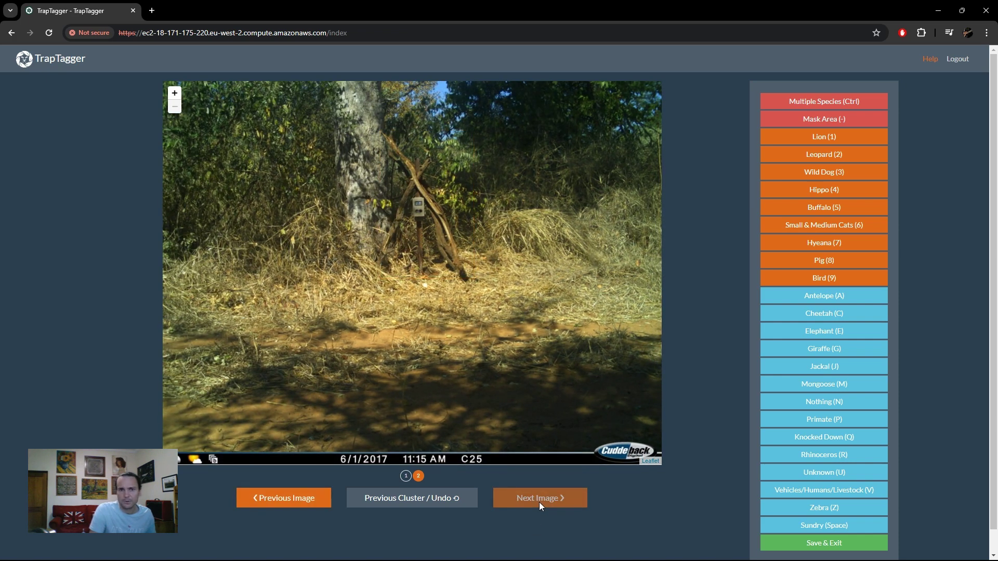
pyautogui.click(301, 498)
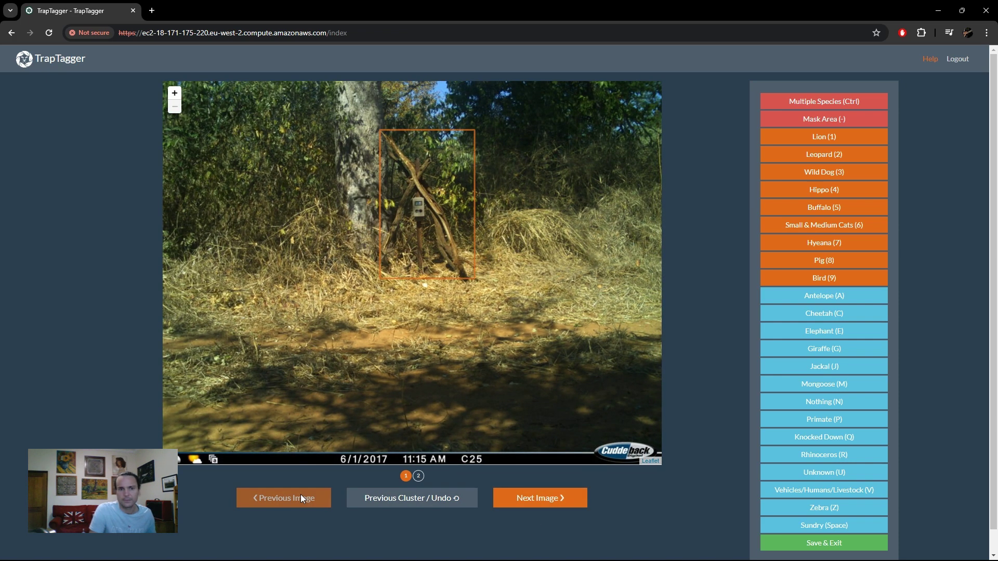
pyautogui.click(813, 406)
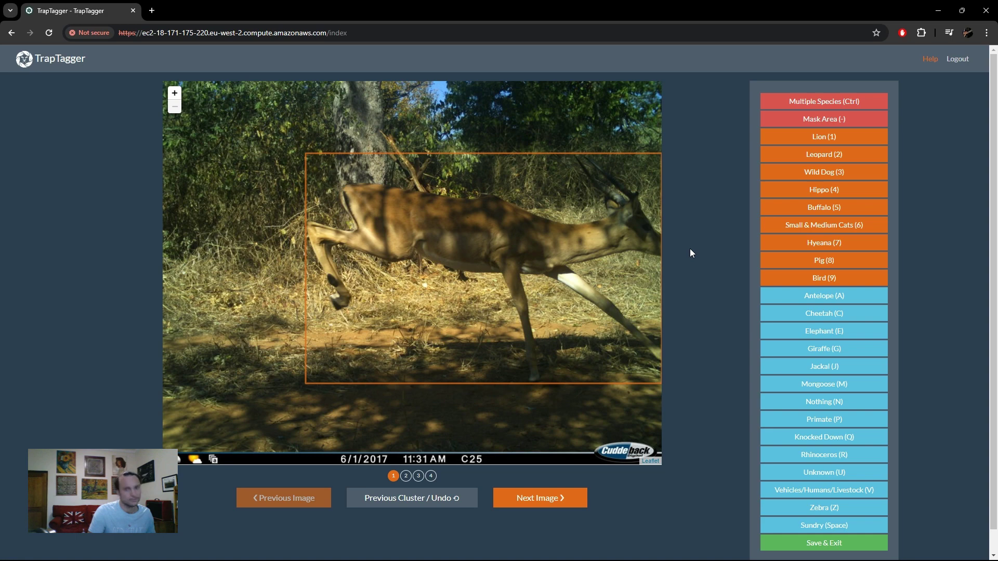
pyautogui.press('a')
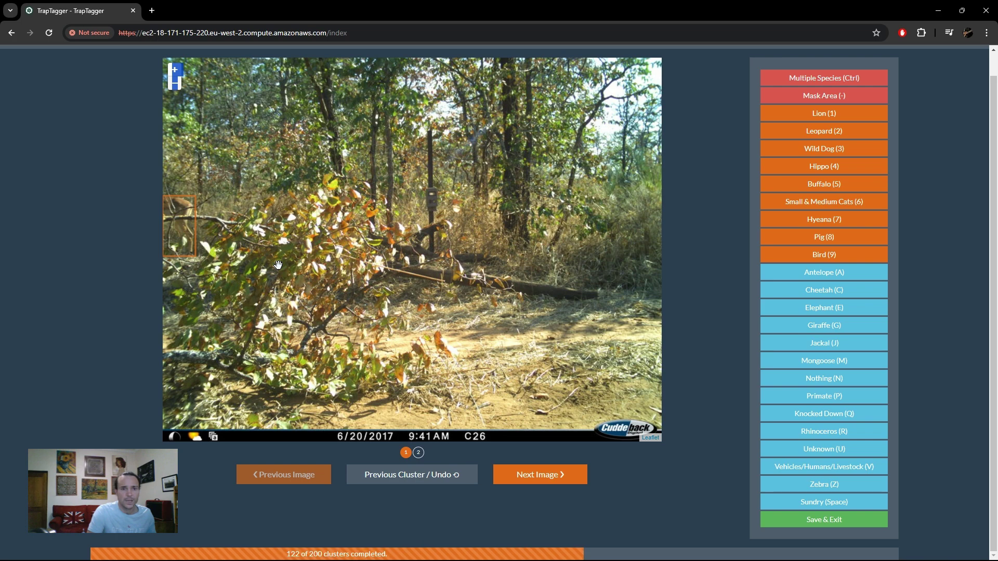
# - Tag the next four clusters with hotkeys A, A, N and E
pyautogui.press('a')
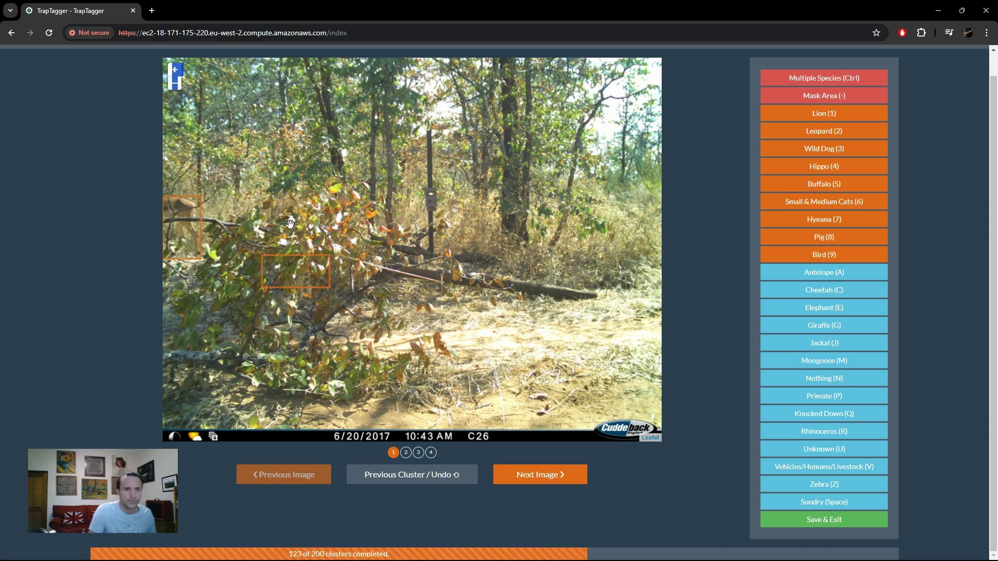
pyautogui.press('a')
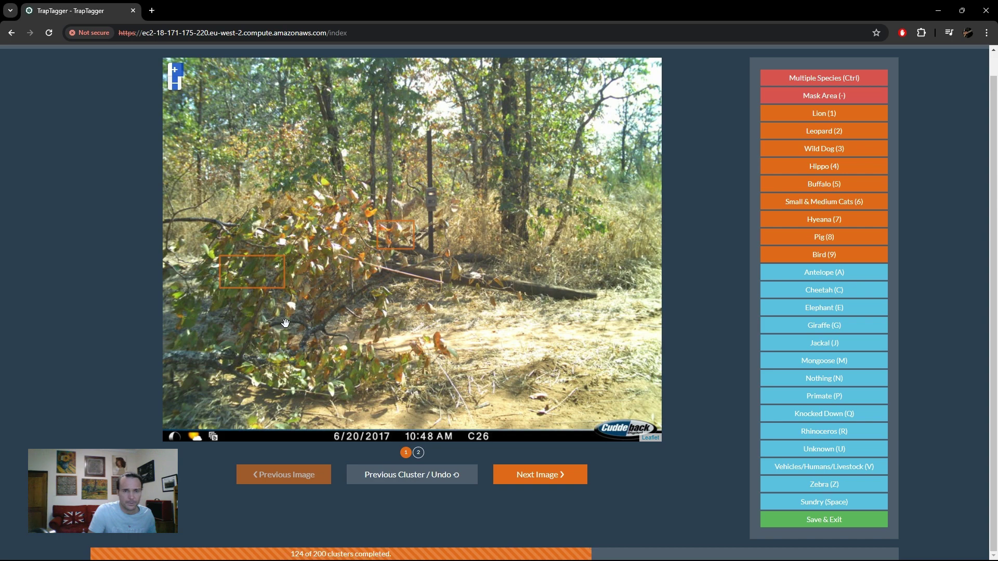
pyautogui.press('n')
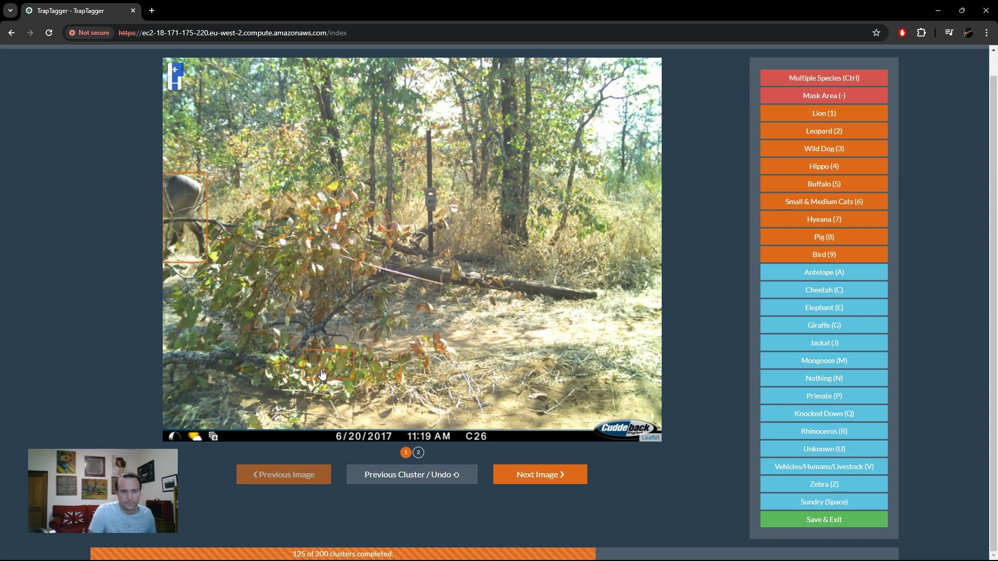
pyautogui.press('e')
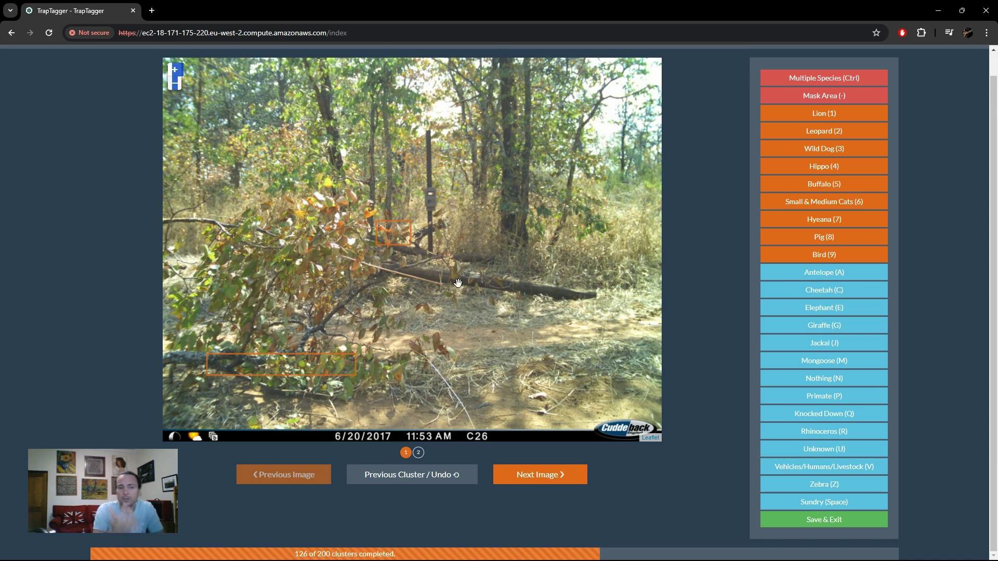
# - Draw a trial rectangle mask over the trap post, then discard the edits to it
pyautogui.click(785, 100)
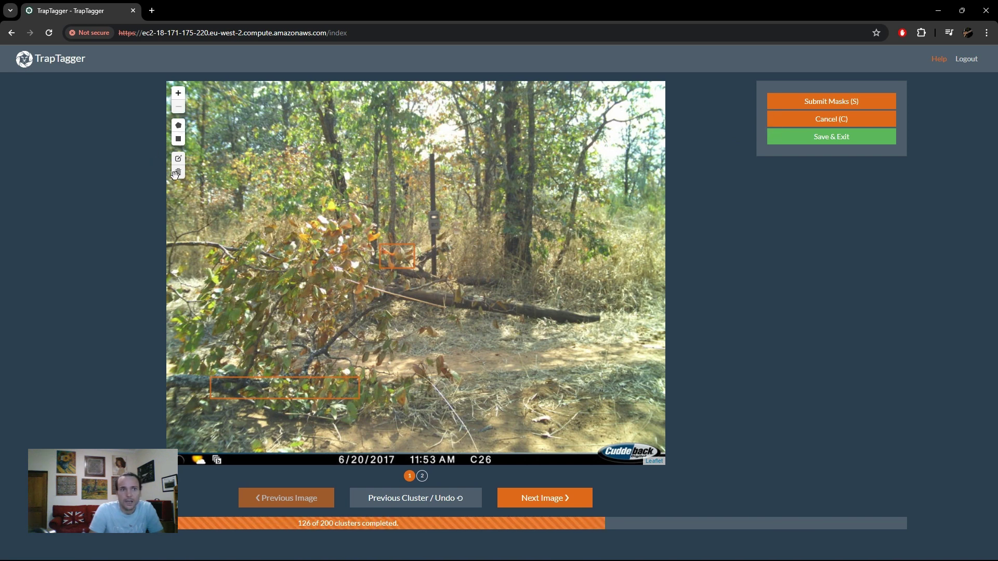
pyautogui.click(178, 140)
pyautogui.moveTo(352, 145); pyautogui.dragTo(440, 226)
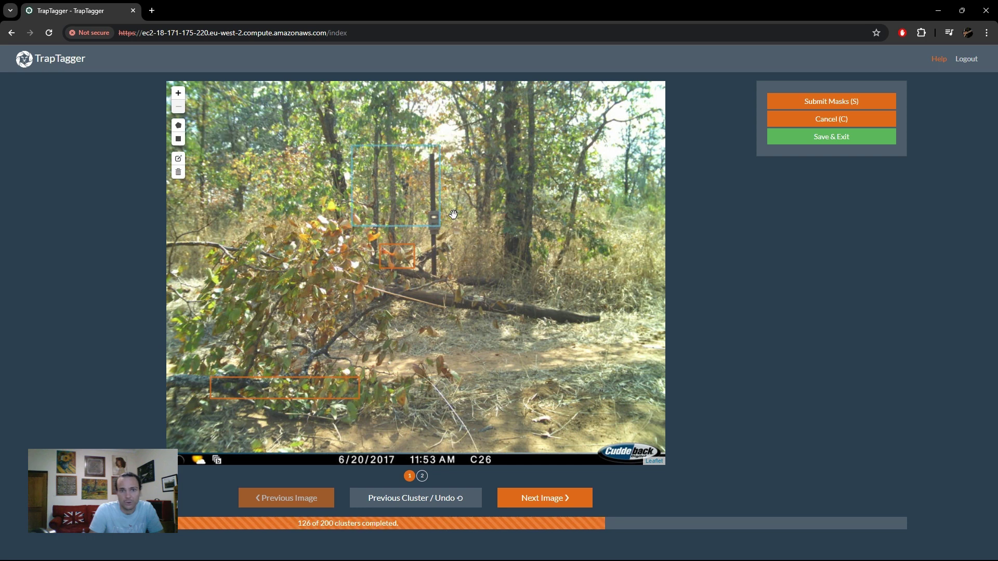
pyautogui.click(179, 165)
pyautogui.moveTo(396, 186); pyautogui.dragTo(347, 169)
pyautogui.moveTo(303, 209); pyautogui.dragTo(276, 218)
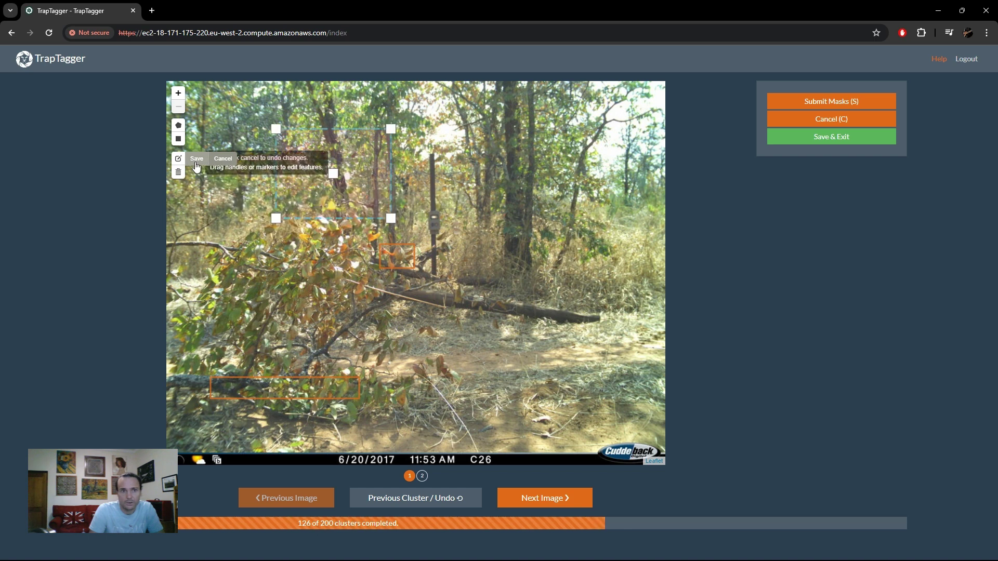
pyautogui.click(223, 159)
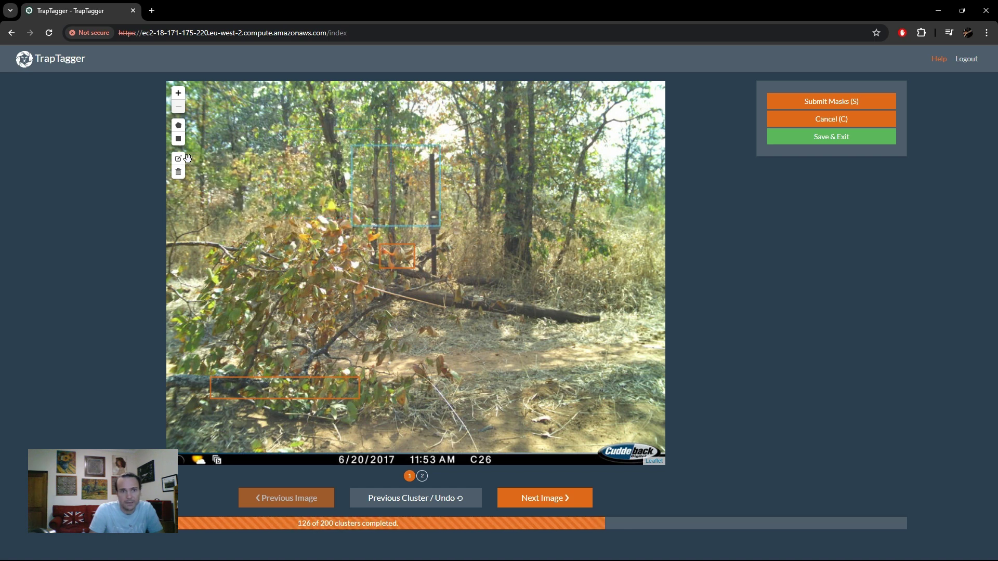
# - Delete the trap-post rectangle so no mask remains
pyautogui.click(179, 174)
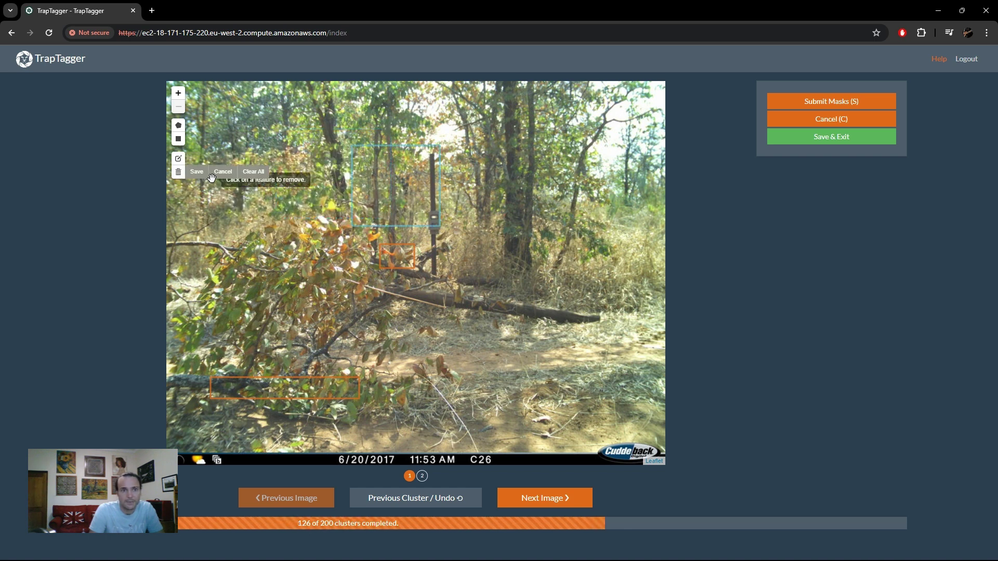
pyautogui.click(380, 177)
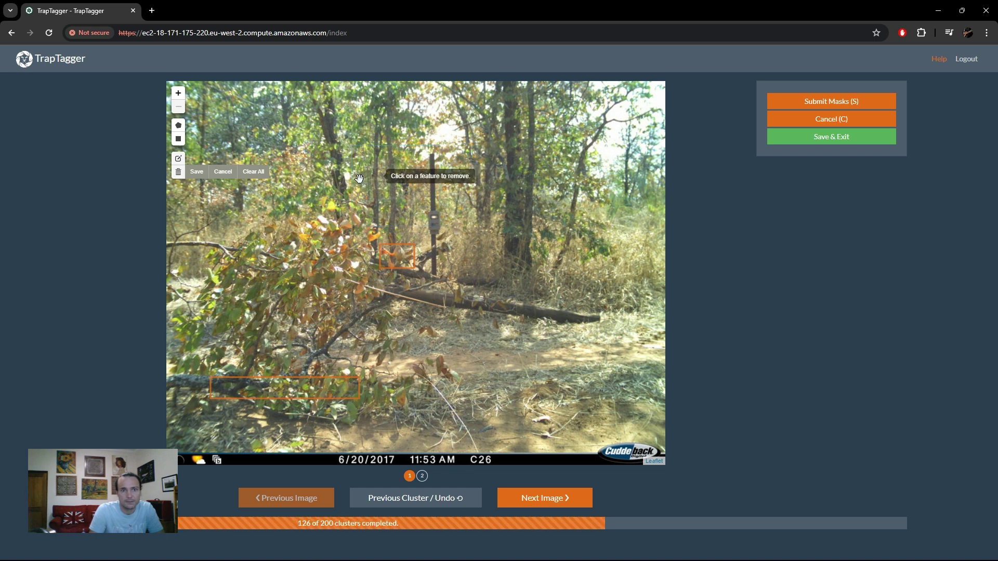
pyautogui.click(203, 177)
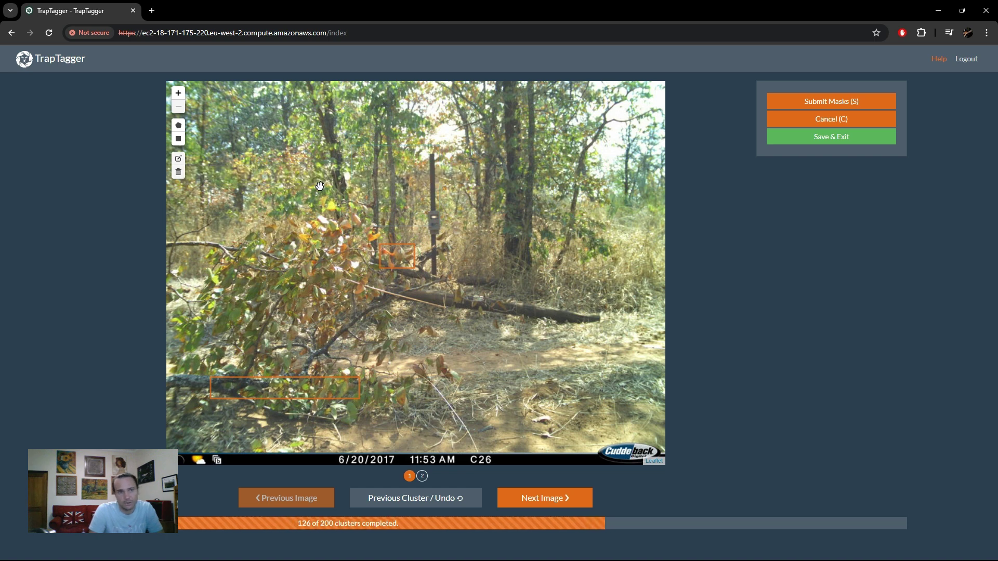
# - Trace a 13-vertex polygon around the fallen leafy branch and close it at the starting point
pyautogui.click(179, 125)
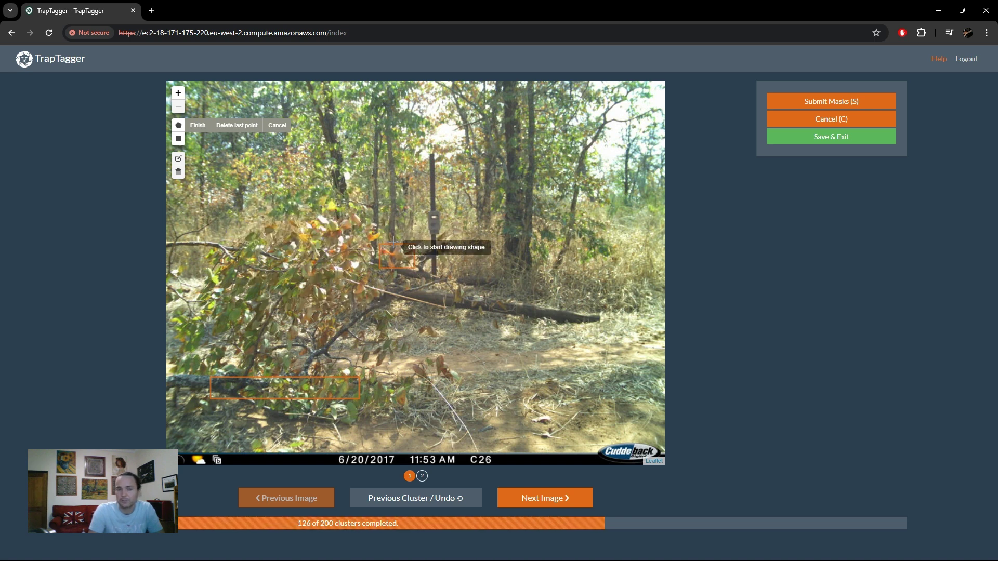
pyautogui.click(177, 410)
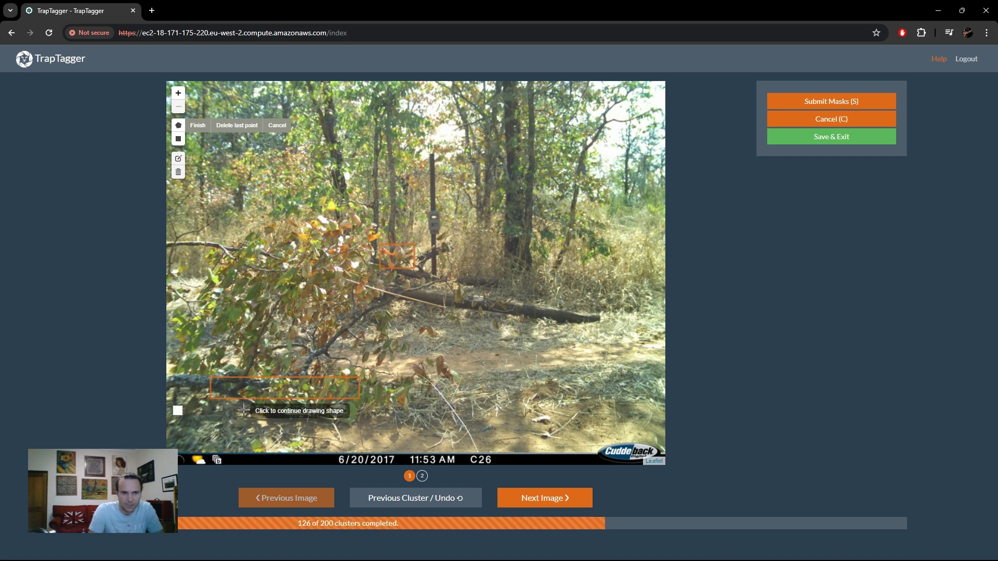
pyautogui.click(354, 429)
pyautogui.click(449, 367)
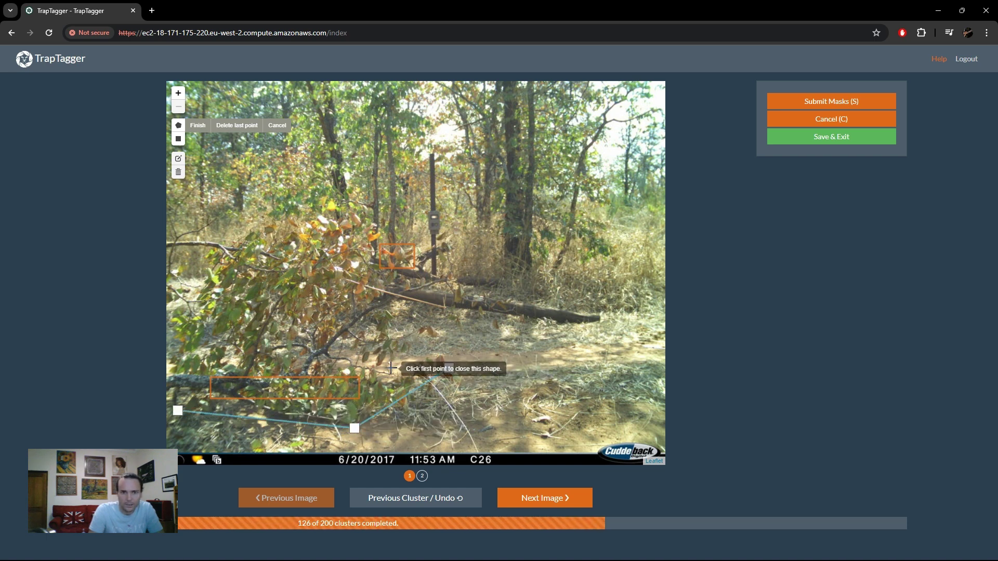
pyautogui.click(391, 368)
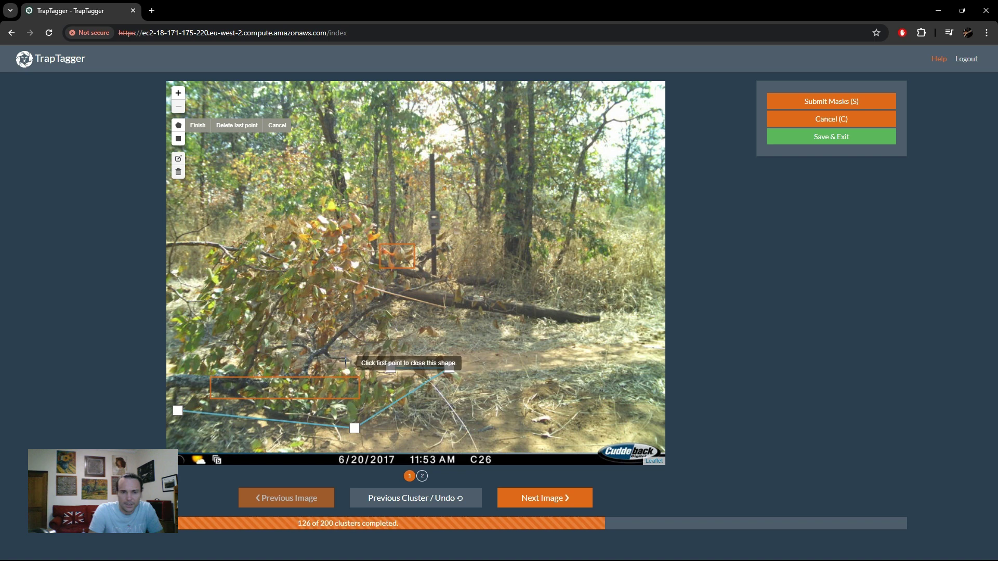
pyautogui.click(381, 313)
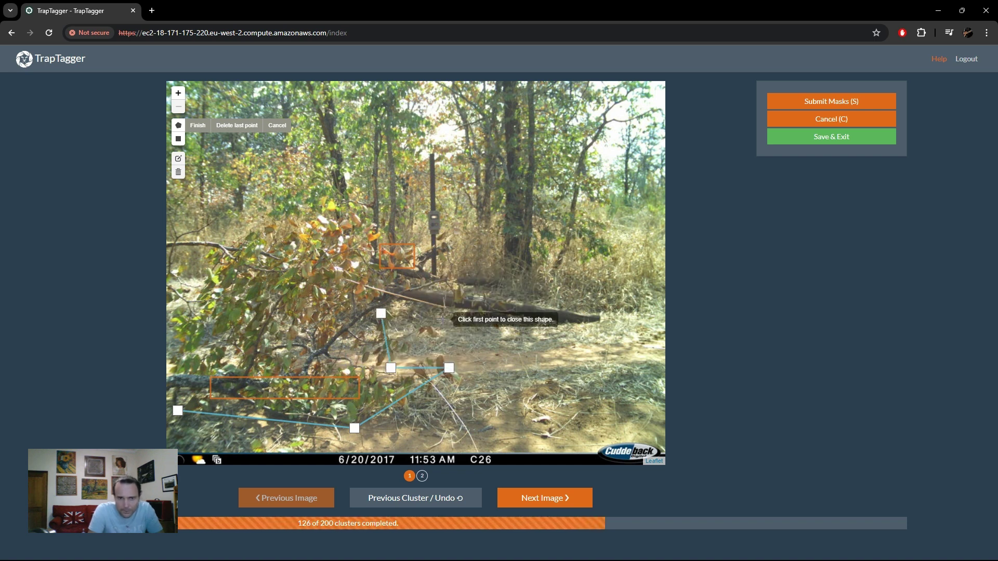
pyautogui.click(430, 270)
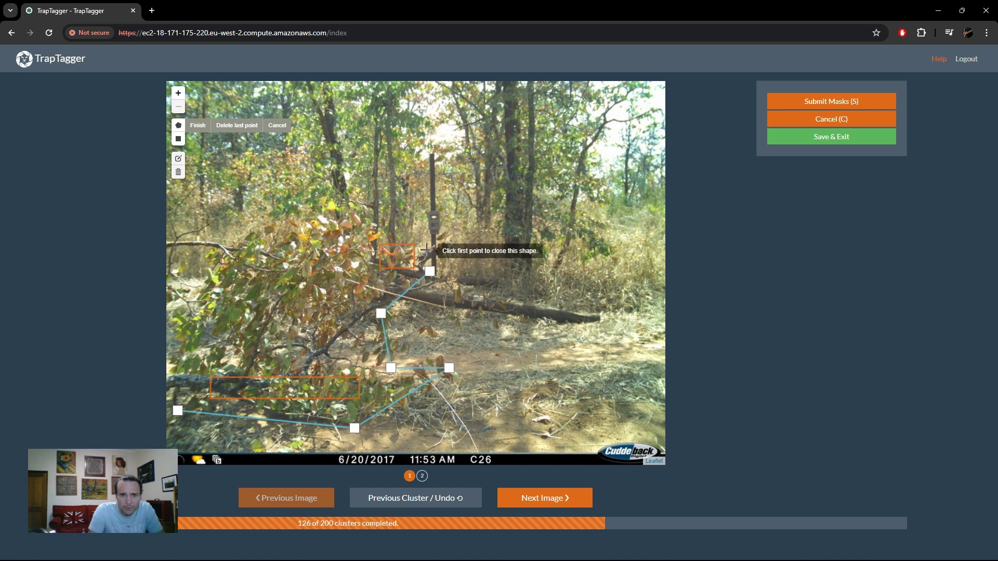
pyautogui.click(427, 239)
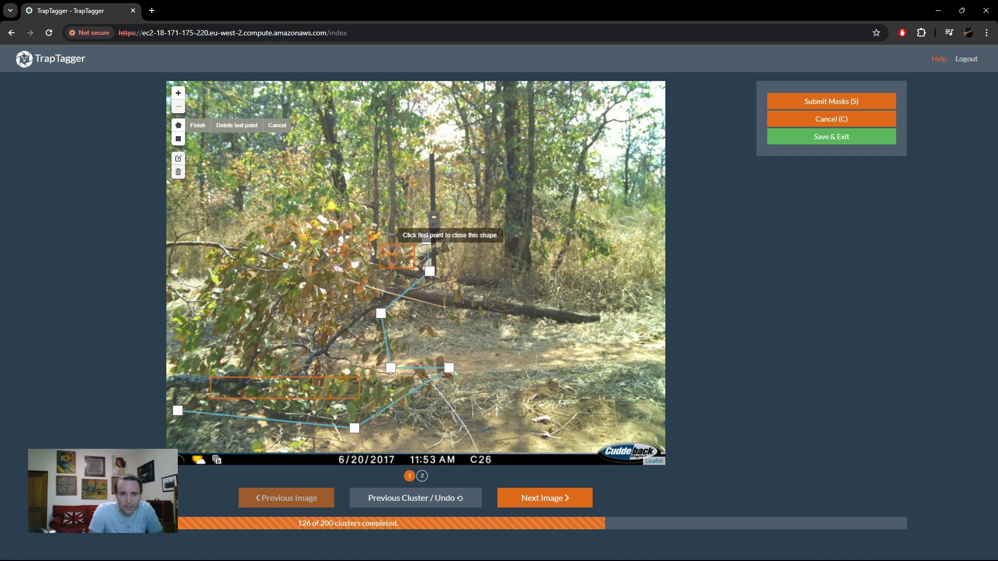
pyautogui.click(390, 229)
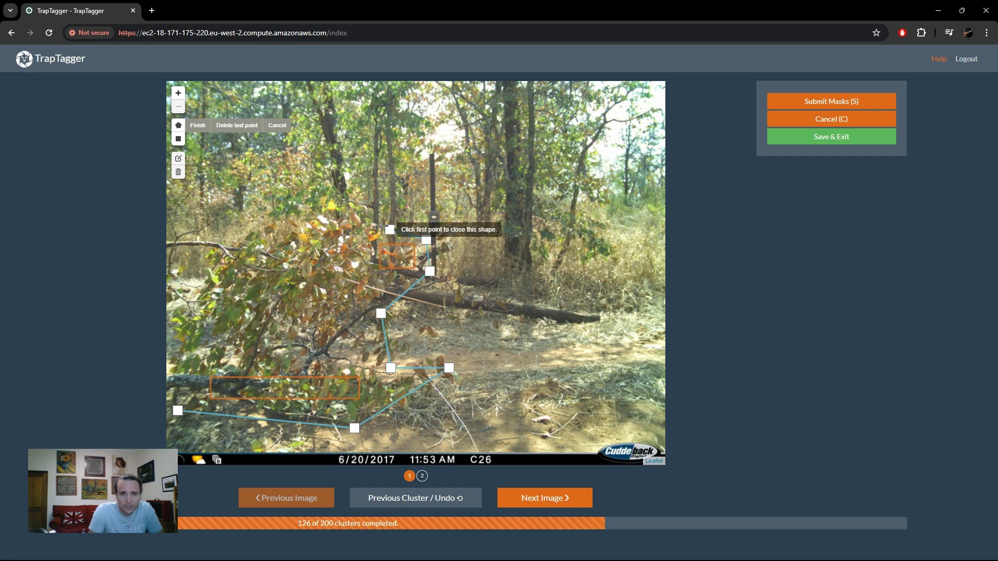
pyautogui.click(347, 195)
pyautogui.click(300, 200)
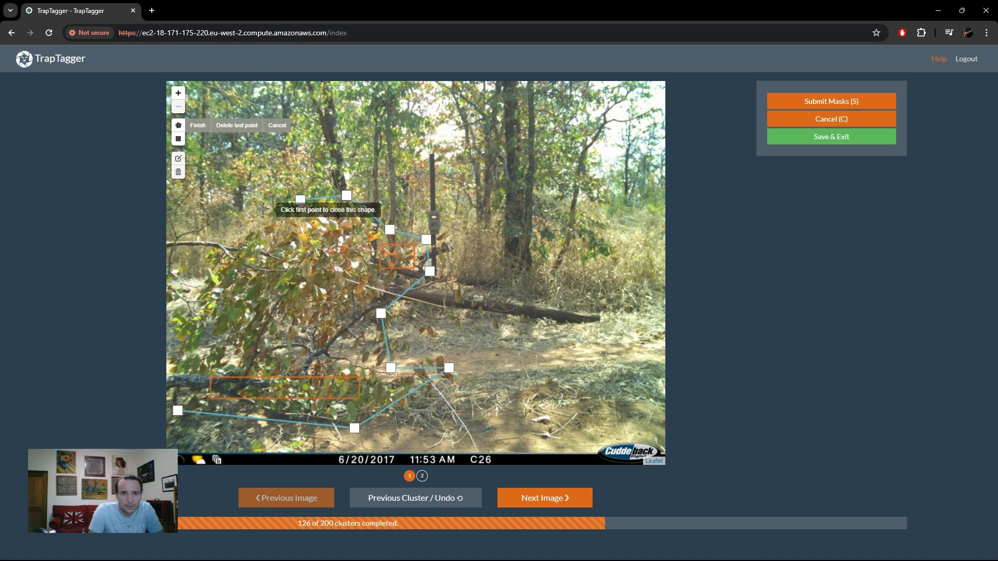
pyautogui.click(237, 230)
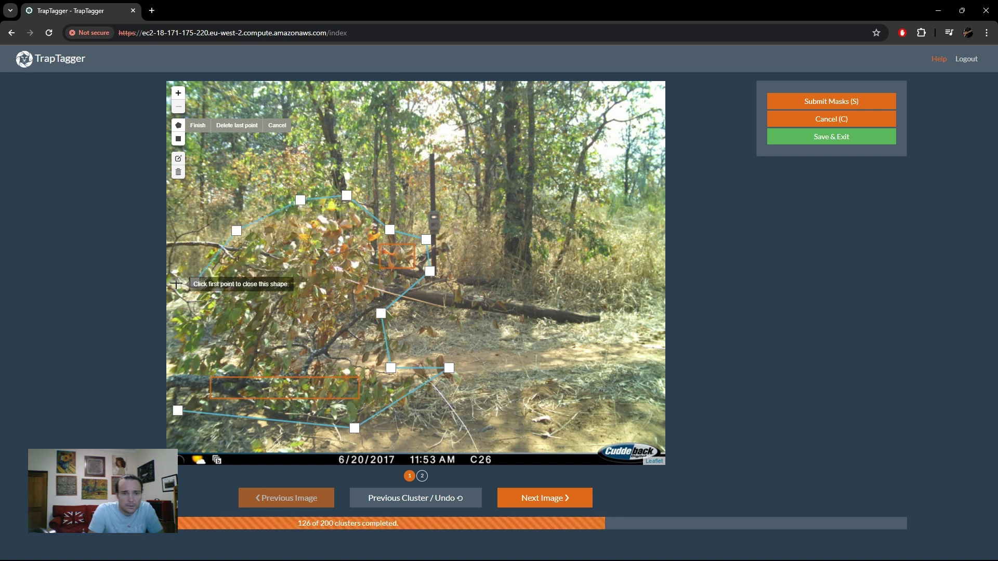
pyautogui.click(195, 283)
pyautogui.click(173, 284)
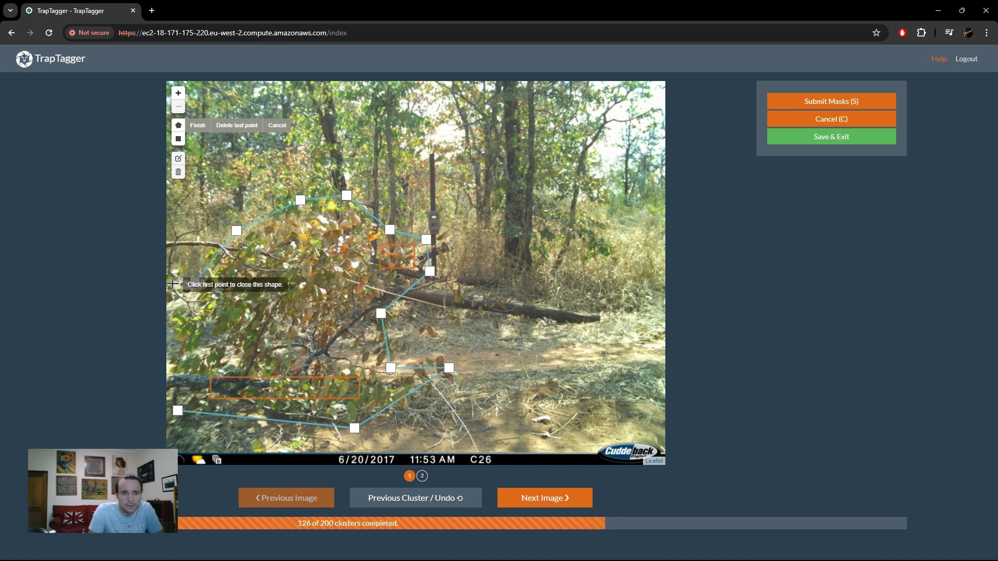
pyautogui.click(178, 412)
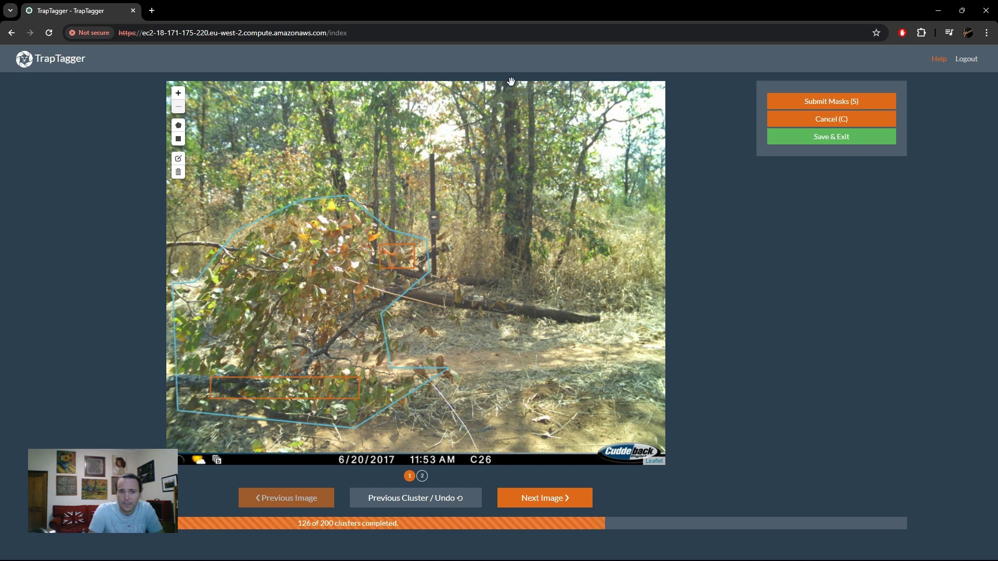
# - Drag a new vertex upward on the polygon's top edge and save the edit
pyautogui.click(178, 159)
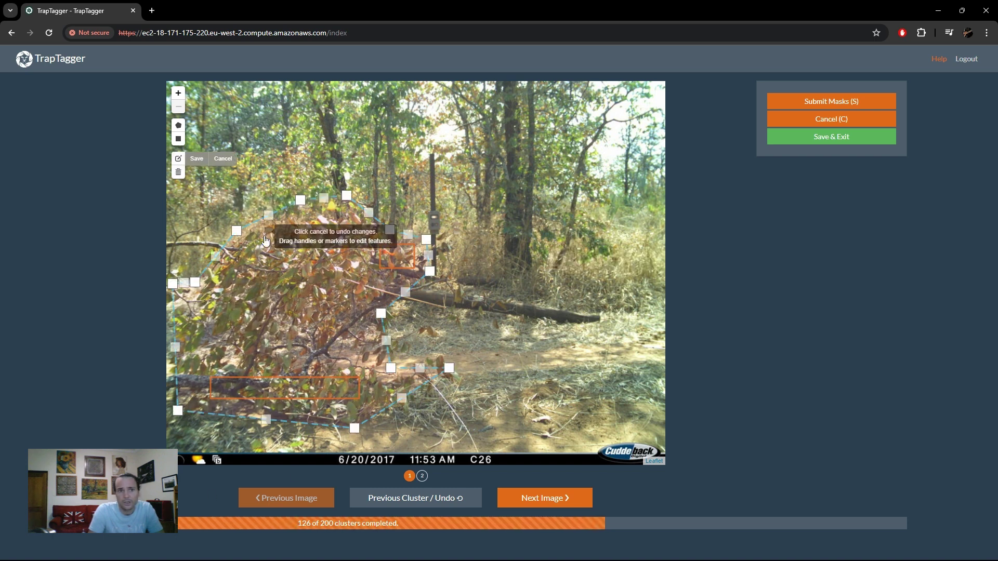
pyautogui.moveTo(269, 215)
pyautogui.mouseDown()
pyautogui.moveTo(272, 185)
pyautogui.moveTo(281, 226)
pyautogui.mouseUp()
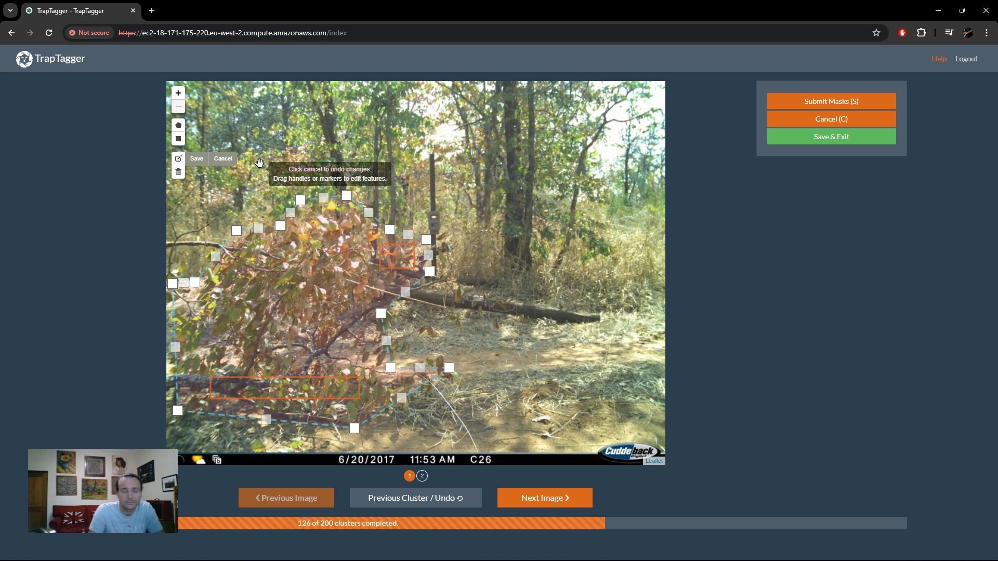
pyautogui.click(197, 158)
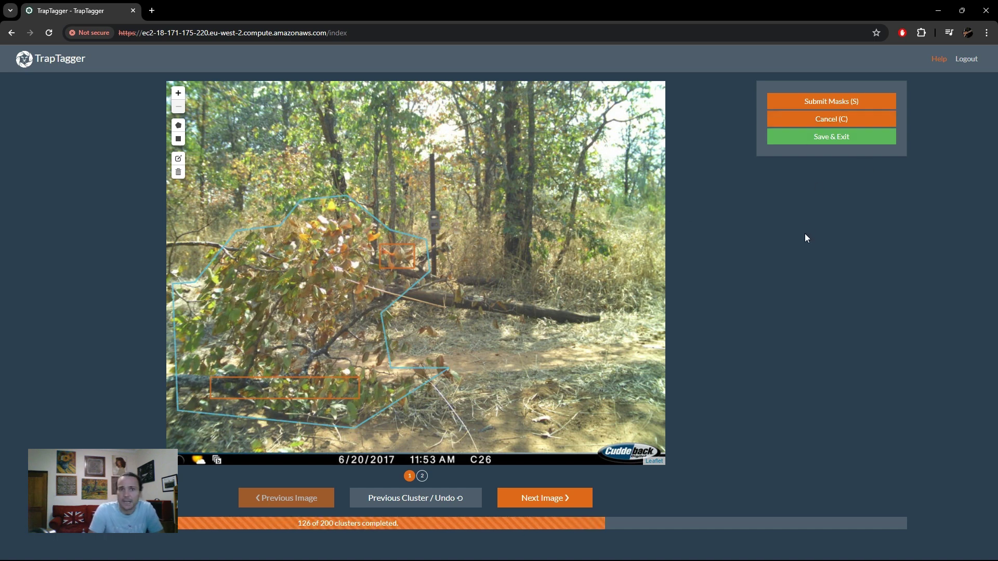
# - Submit the branch polygon and confirm masking that area for this camera
pyautogui.click(839, 101)
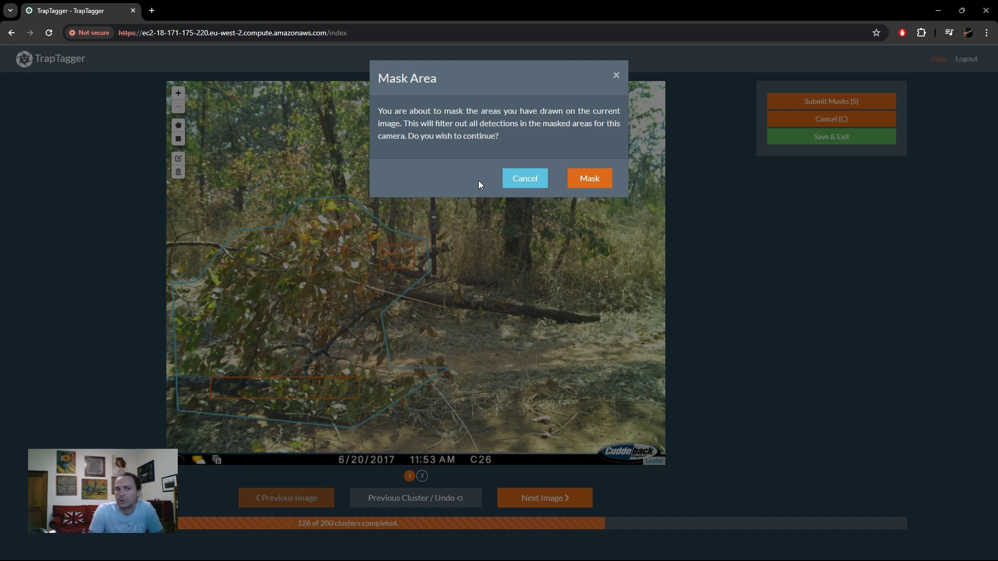
pyautogui.click(590, 182)
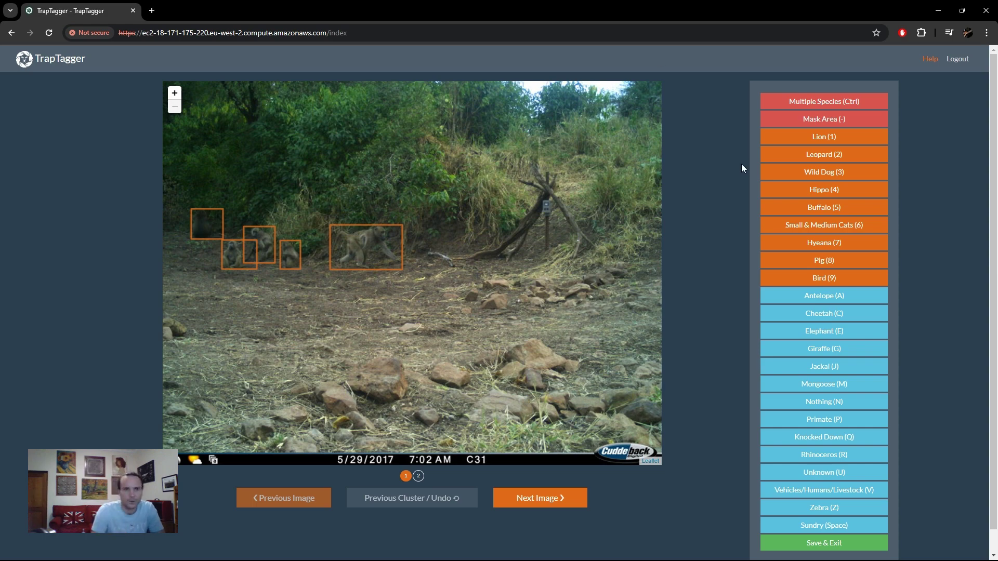
# - Label the 7:06 AM baboon cluster as antelope plus primate, tagging its neighbouring clusters primate
pyautogui.press('p')
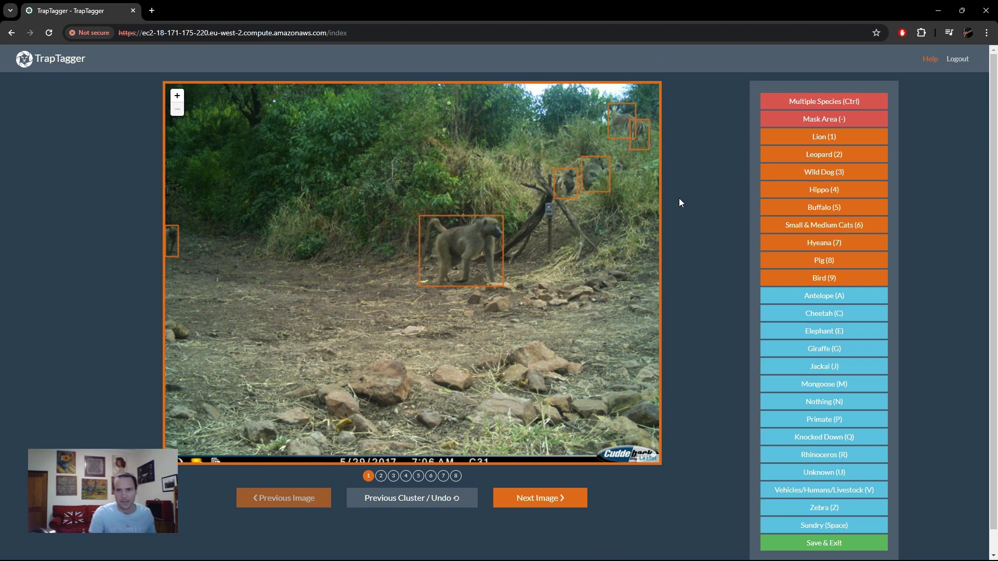
pyautogui.press('Right')
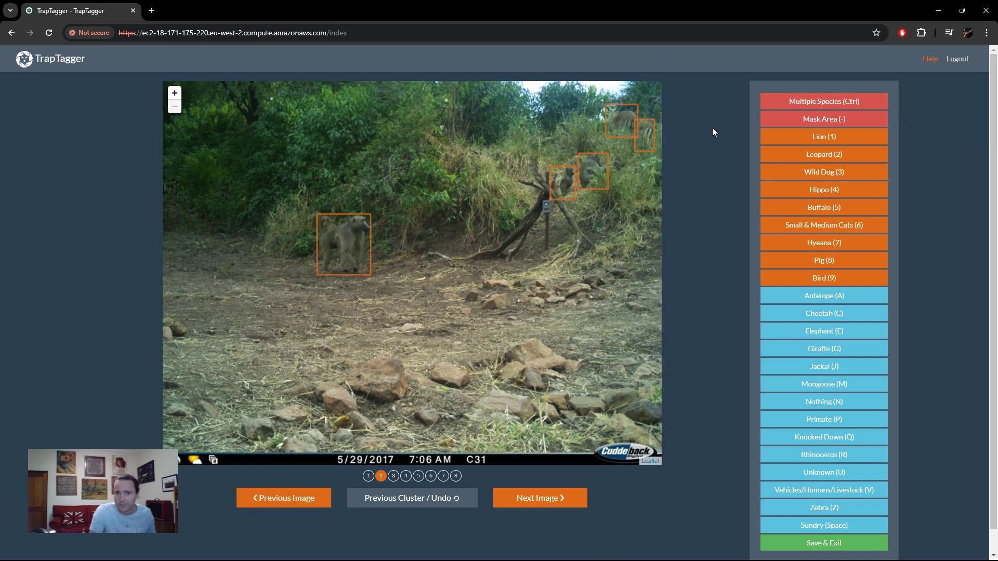
pyautogui.press('ctrl')
pyautogui.press('a')
pyautogui.press('p')
pyautogui.press('ctrl')
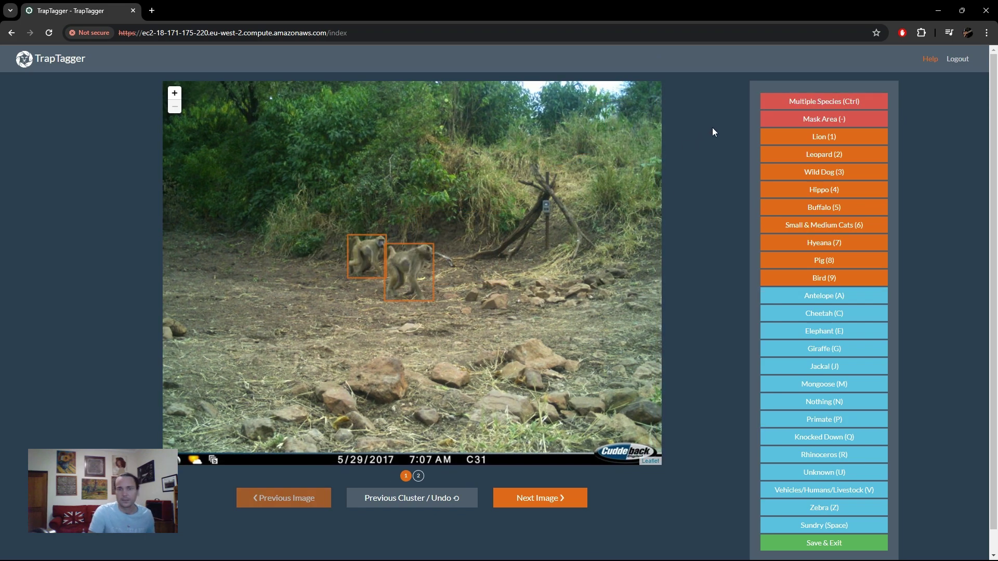
pyautogui.press('p')
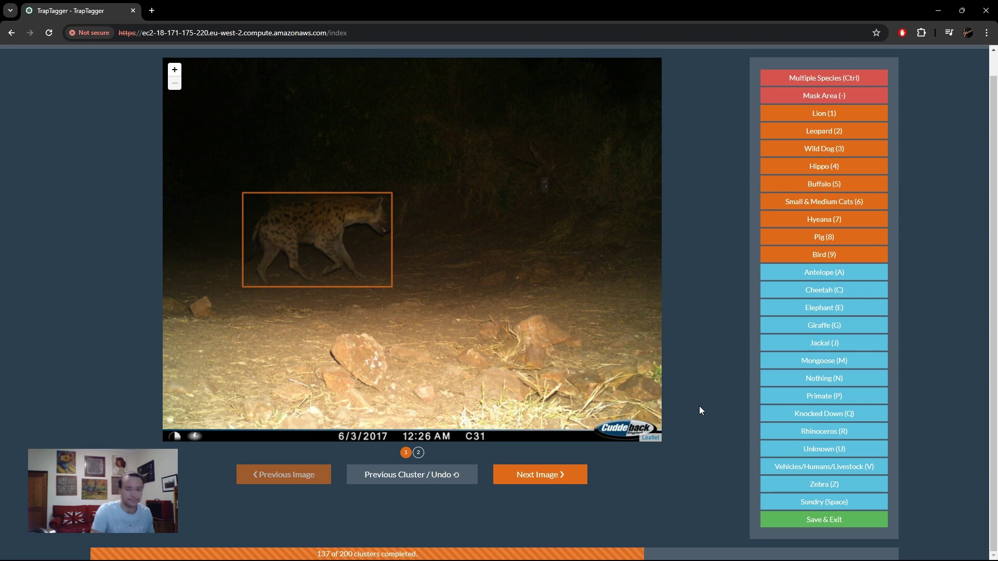
# - Tag the hyena, 3:28 AM, 9:49 AM and two baboon clusters with 7, 6, N, P, P
pyautogui.press('7')
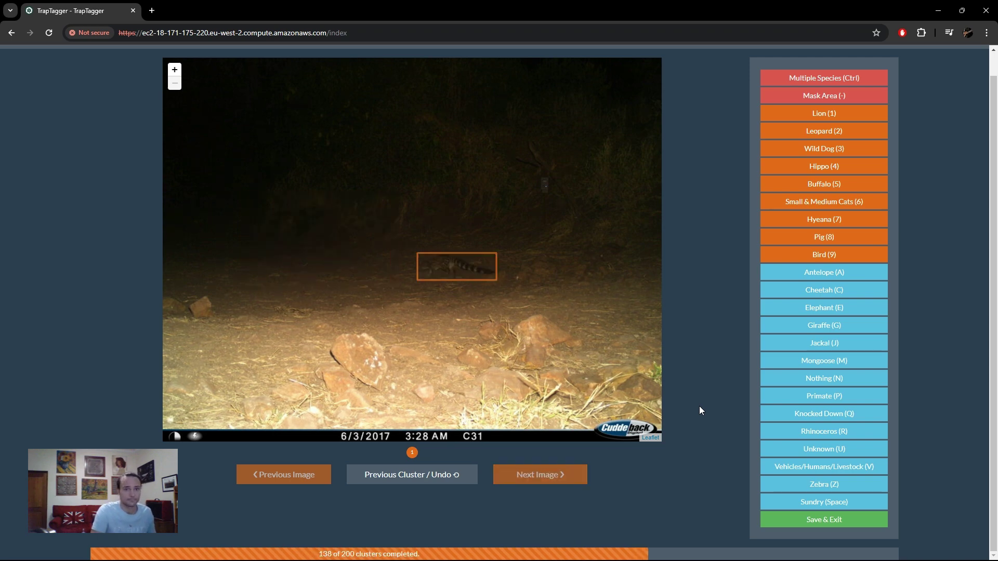
pyautogui.press('6')
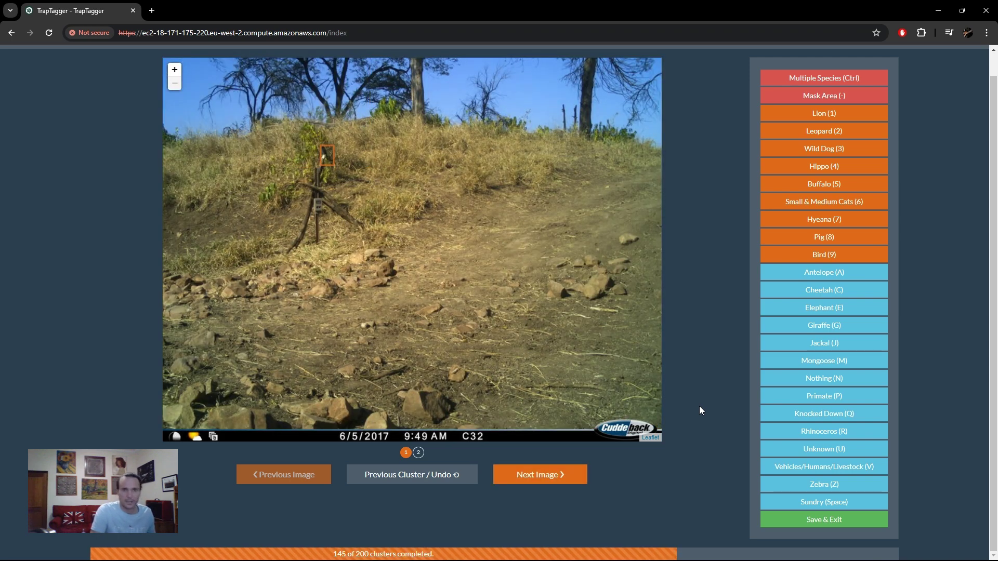
pyautogui.press('n')
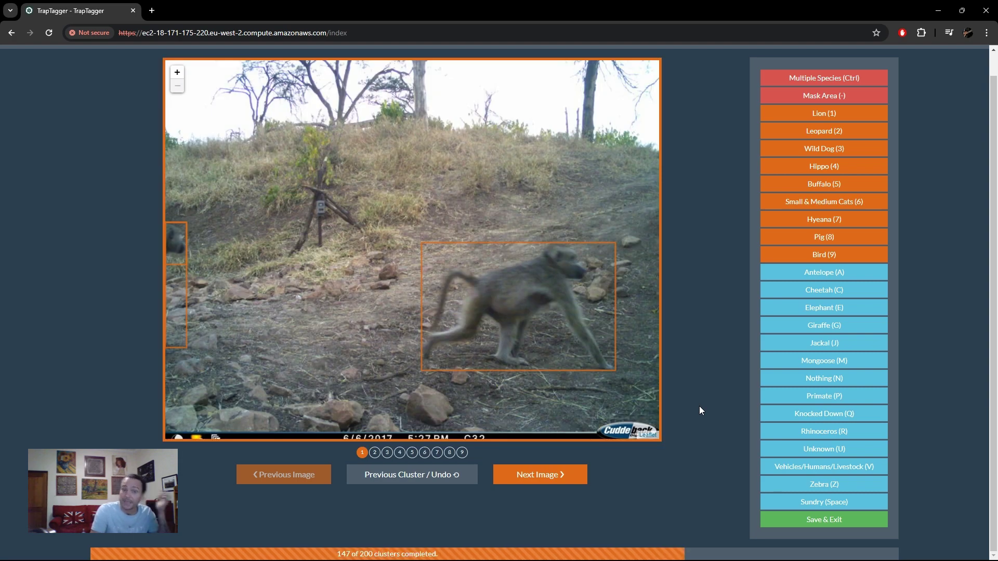
pyautogui.press('Right')
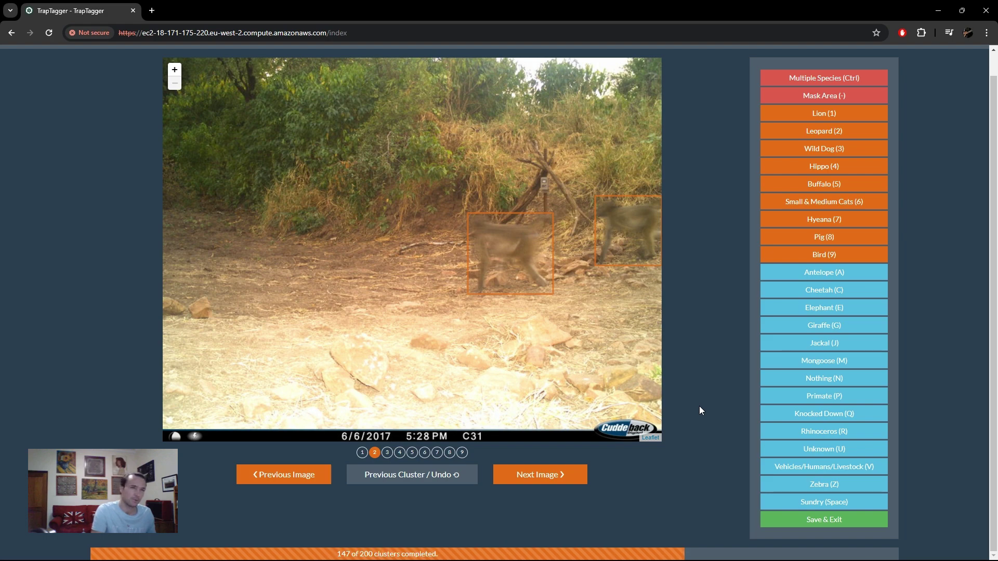
pyautogui.press('p')
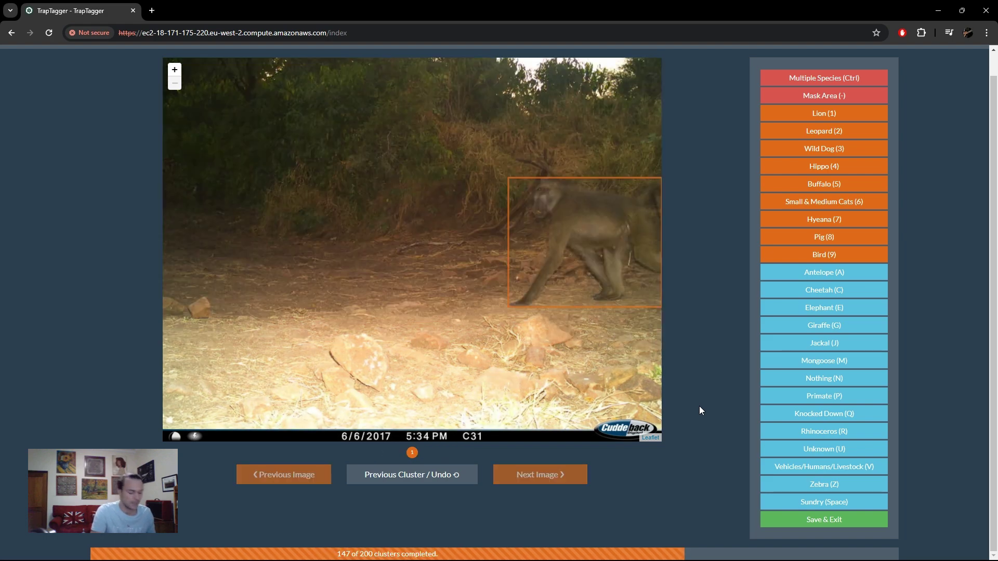
pyautogui.press('p')
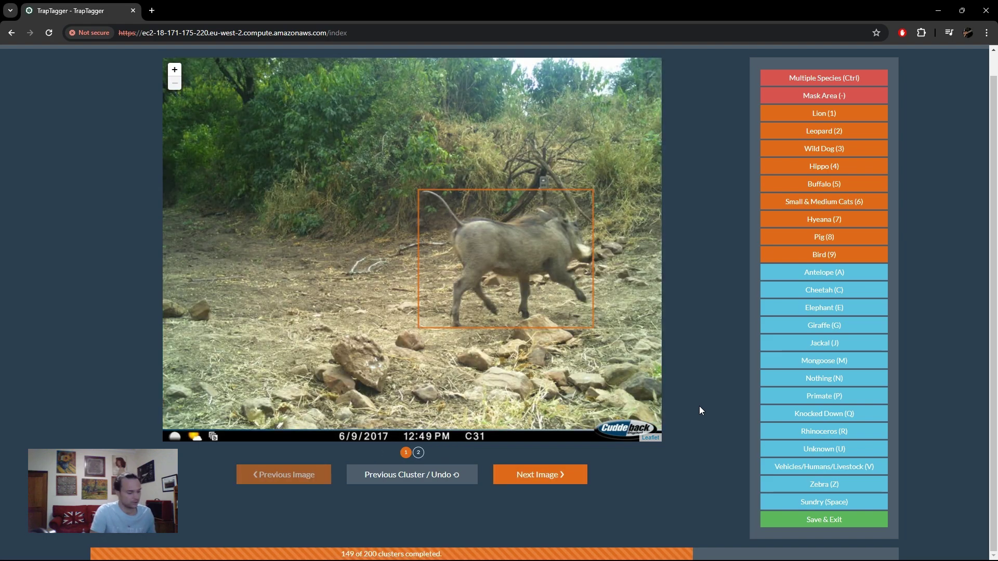
# - Tag the warthog as pig (8), cats as small cat (6), and buffalo clusters, including the 45-image one, as 5
pyautogui.press('8')
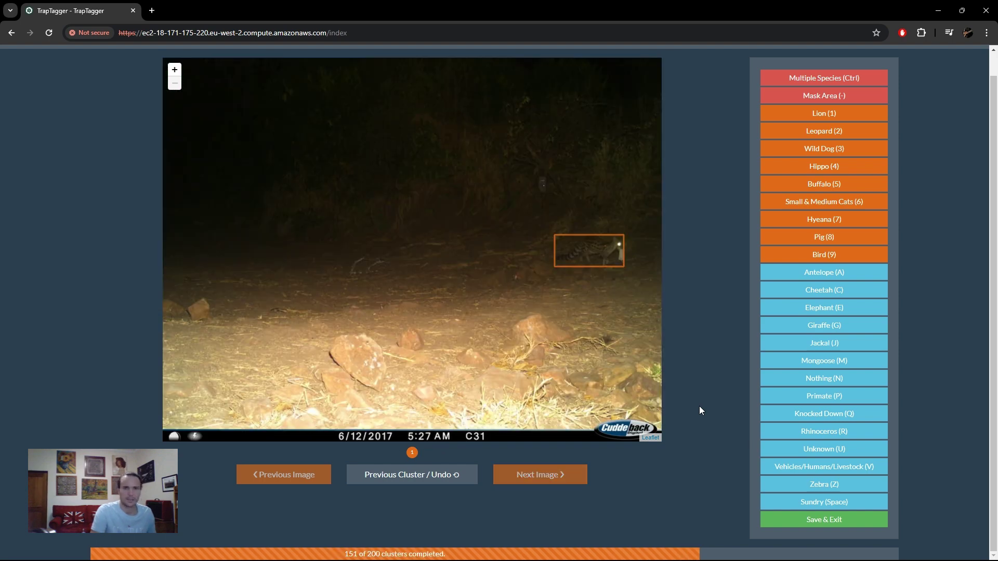
pyautogui.press('6')
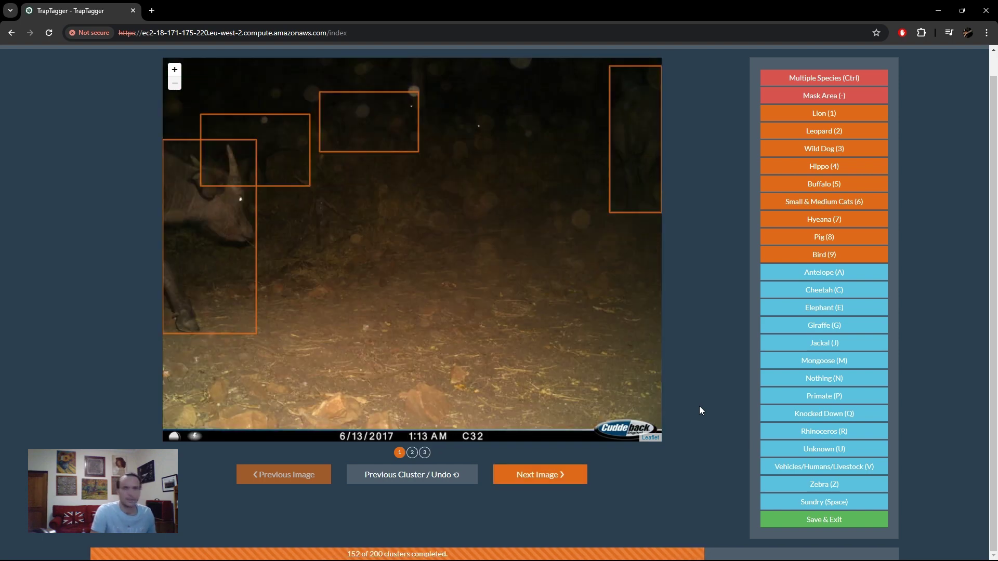
pyautogui.press('5')
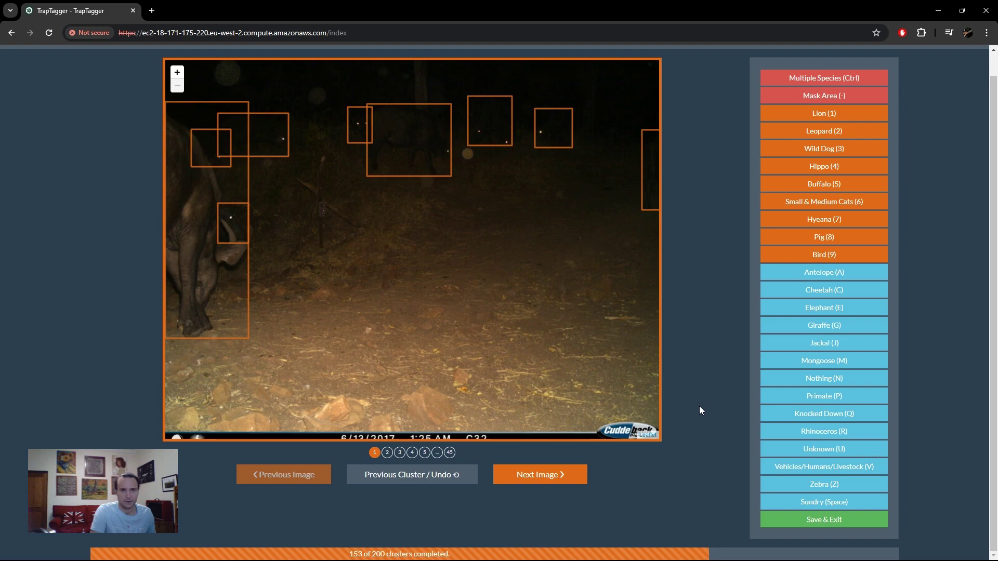
pyautogui.press('Right')
pyautogui.press('5')
pyautogui.press('Right')
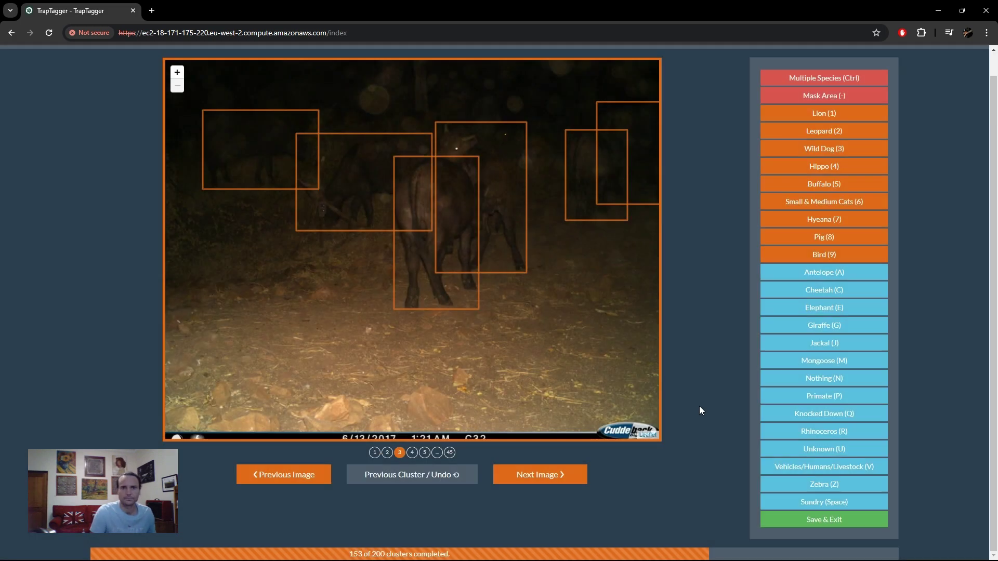
pyautogui.press('5')
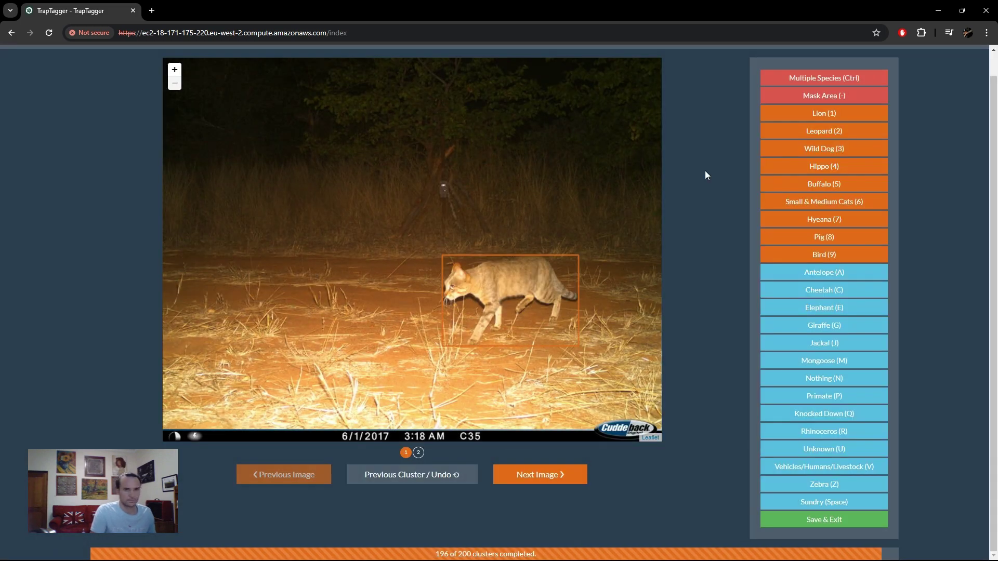
pyautogui.press('6')
pyautogui.press('6')
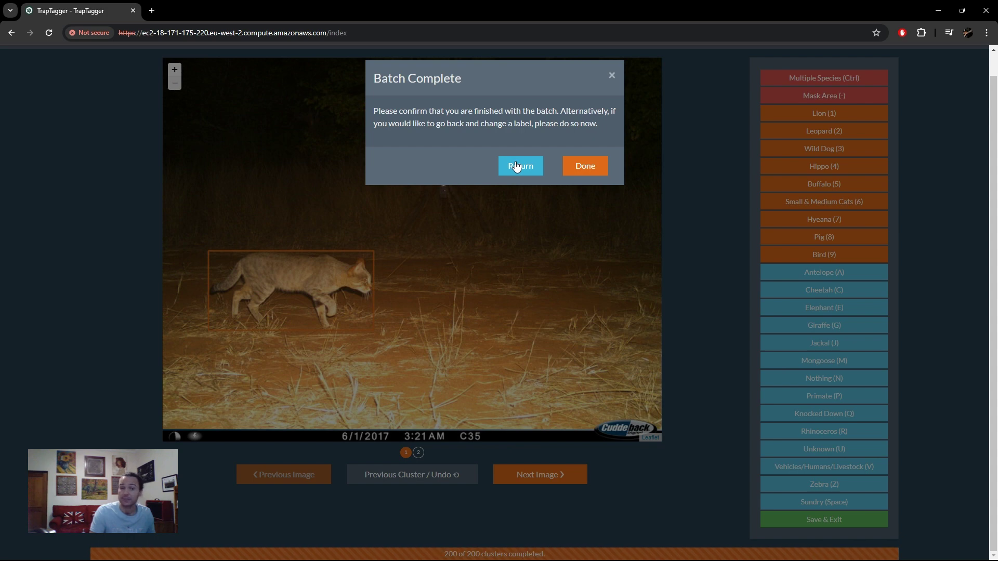
# - Close the finished batch, take another Kwaluzi 2017 job, and tag its first cluster with A
pyautogui.click(593, 167)
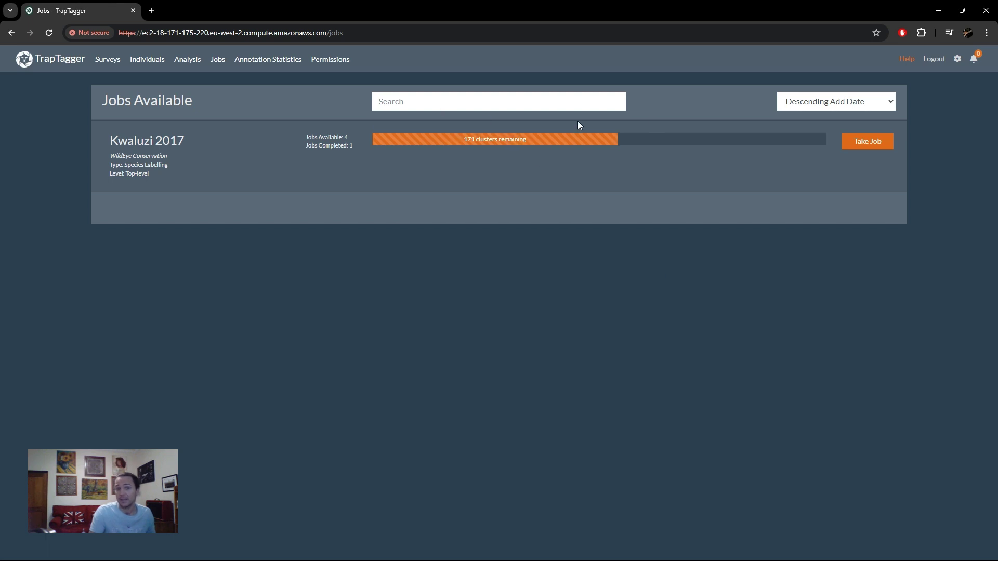
pyautogui.click(879, 143)
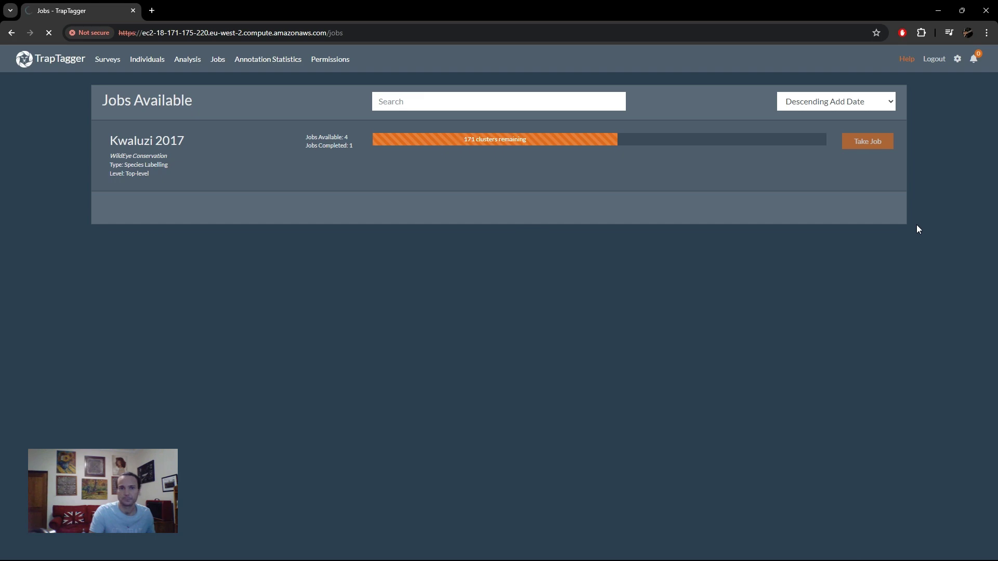
pyautogui.press('a')
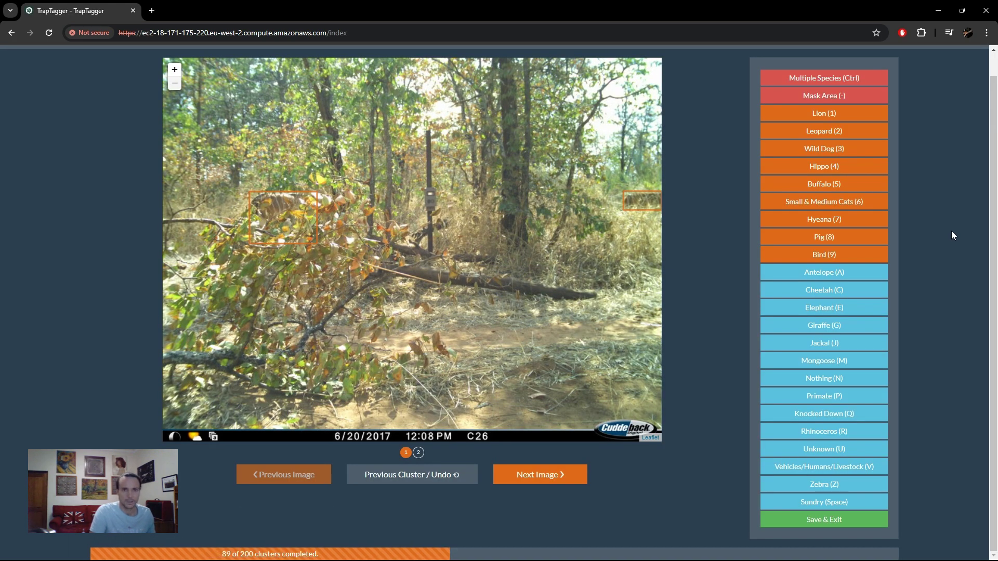
# - Compare both fallen-branch images and tag the cluster with A, reaching 90 of 200
pyautogui.press('BackSpace')
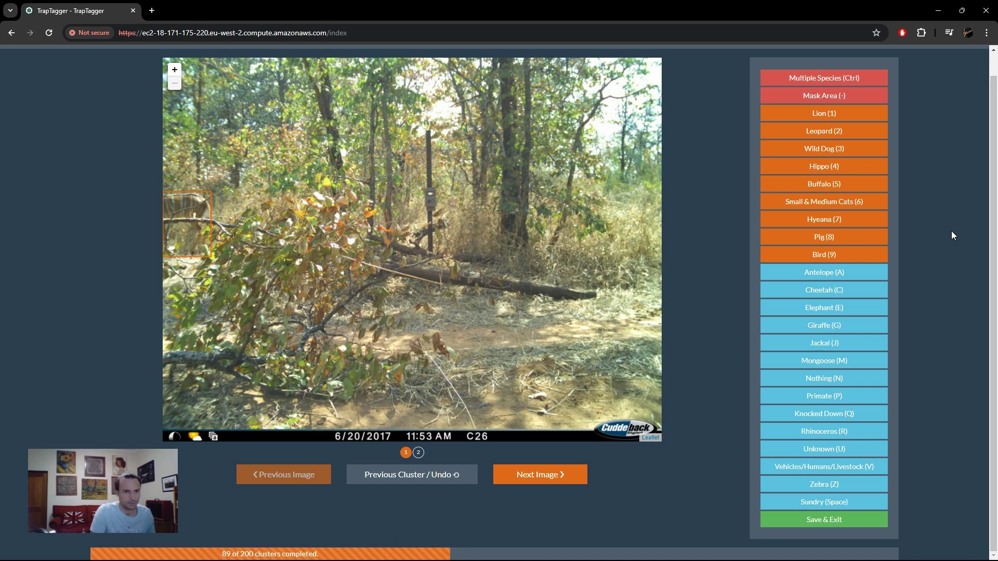
pyautogui.press('a')
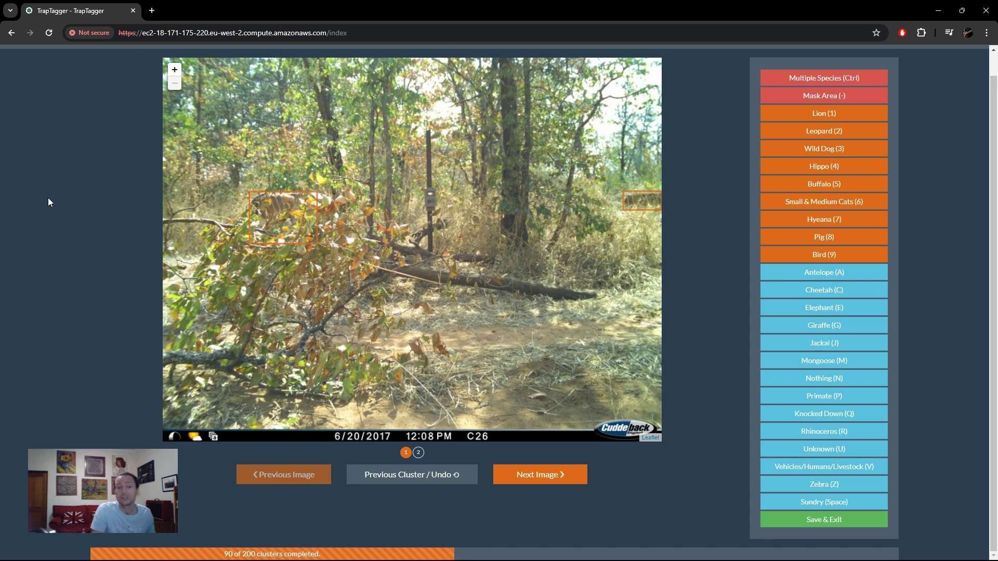
pyautogui.press('a')
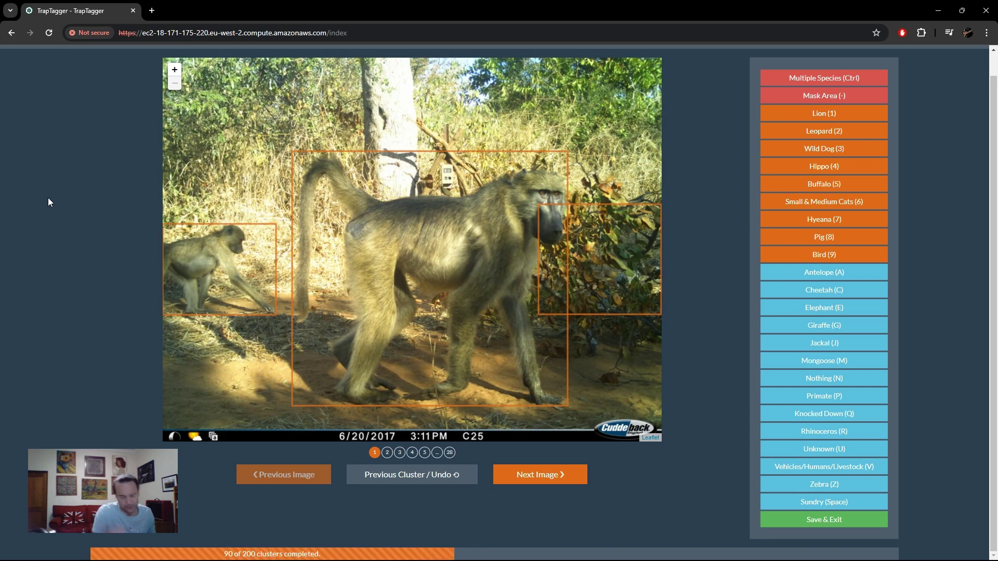
# - Tag the baboons as primate (P), the lion as 1, the kudu as antelope (A), and the night cluster as 6
pyautogui.press('p')
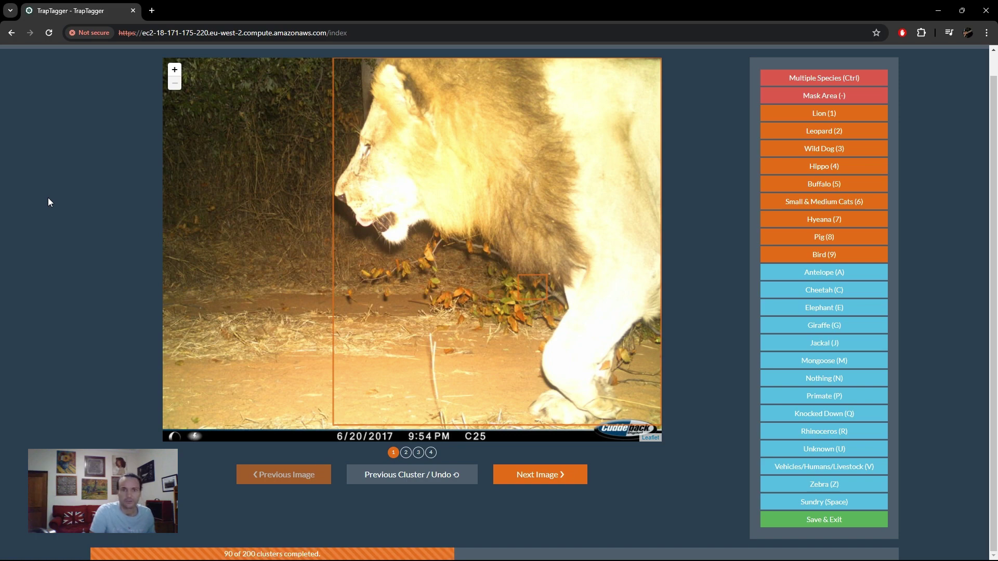
pyautogui.press('1')
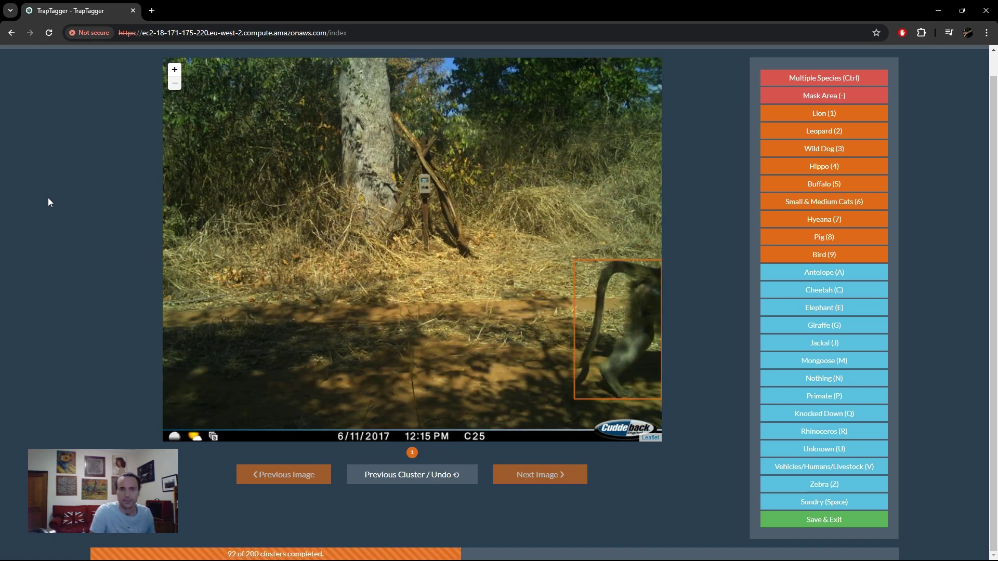
pyautogui.press('Right')
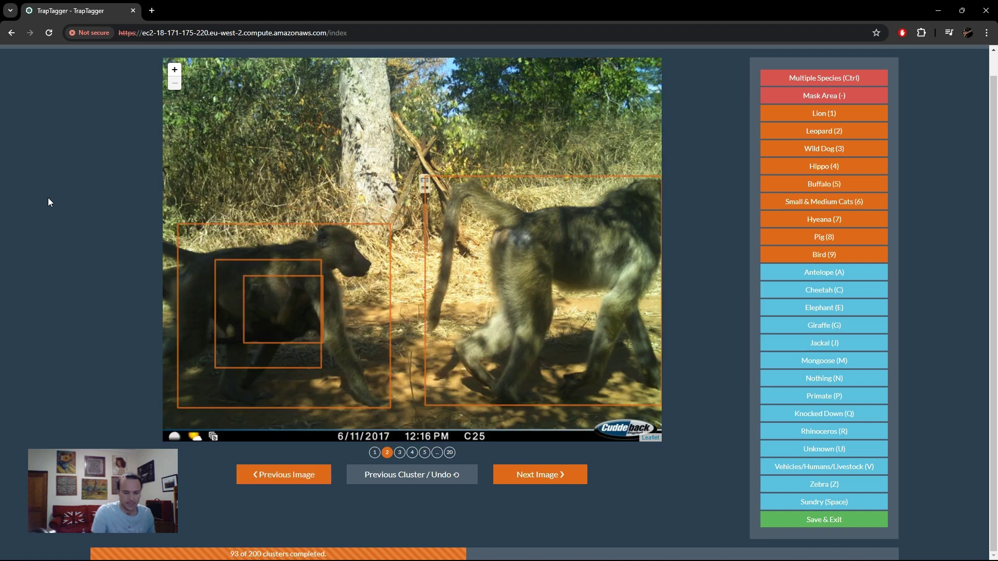
pyautogui.press('p')
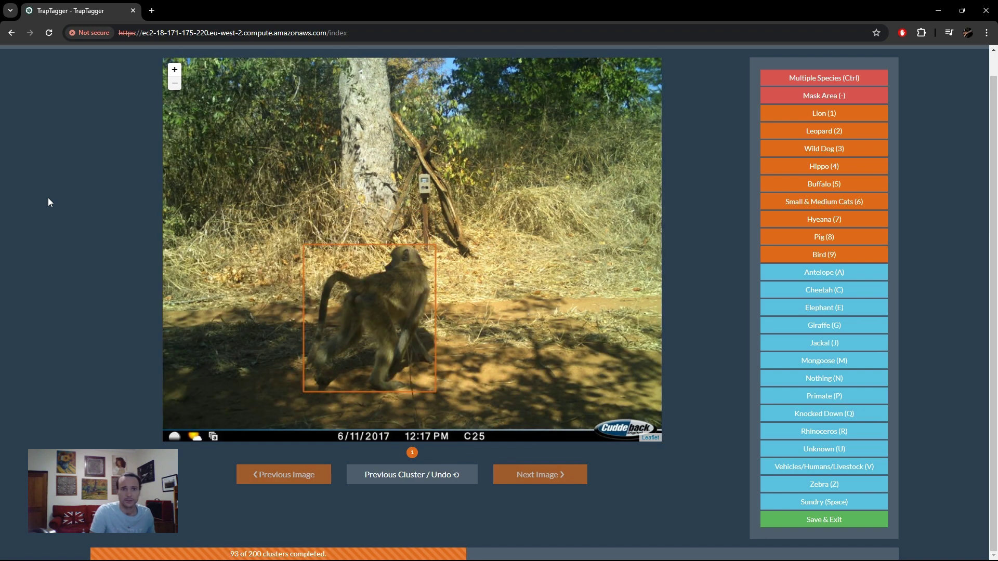
pyautogui.press('p')
pyautogui.press('p')
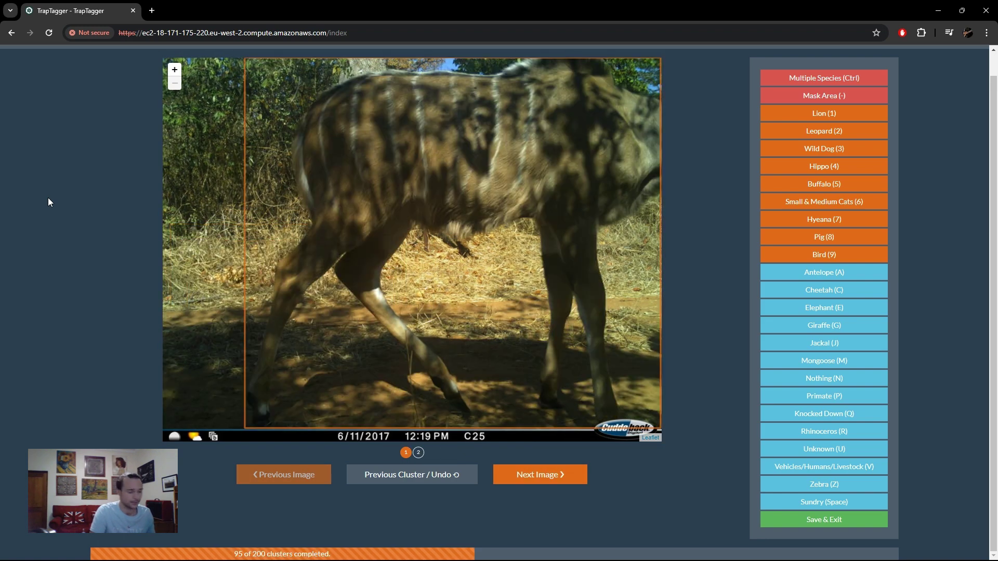
pyautogui.press('a')
pyautogui.press('a')
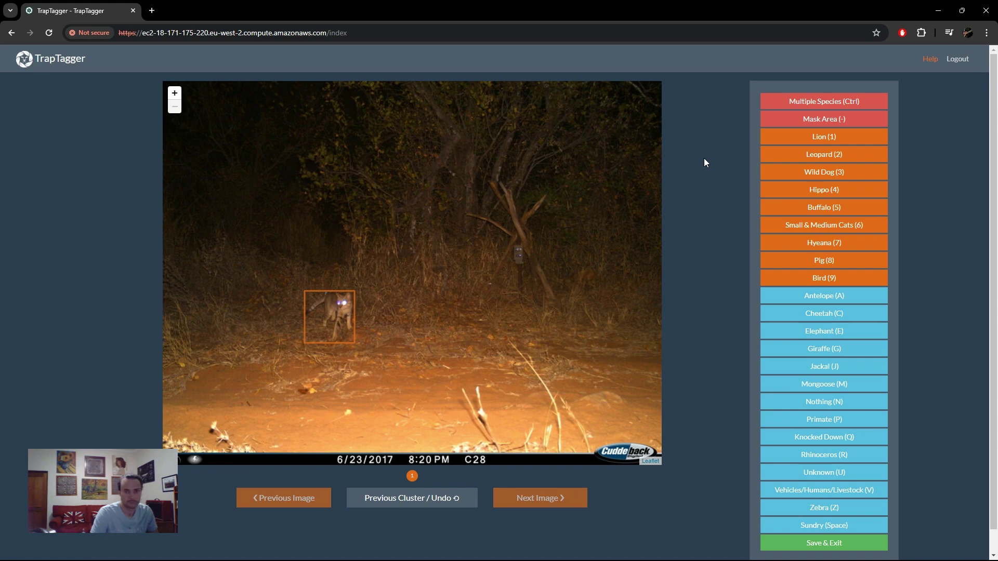
pyautogui.press('6')
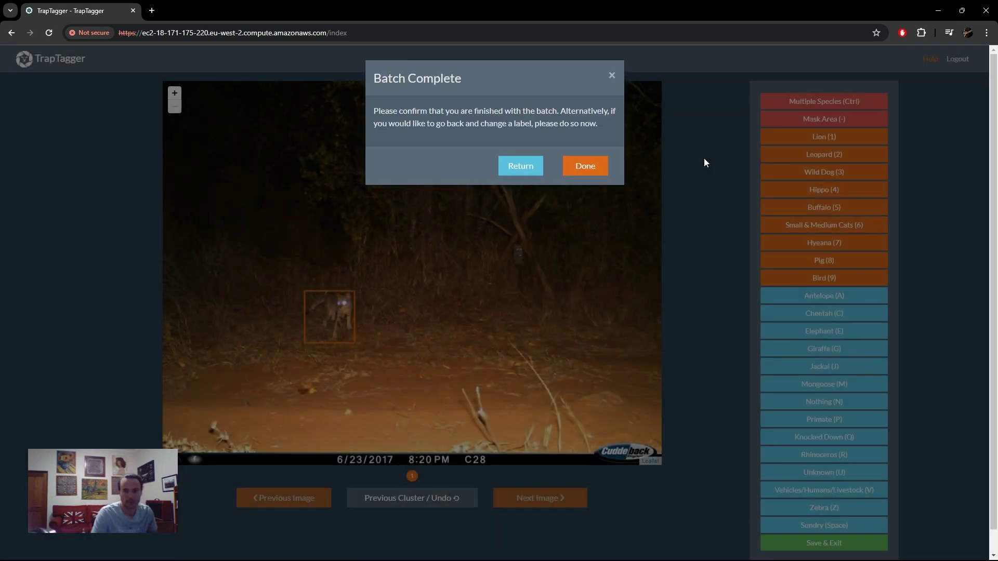
# - Confirm the finished batch with Done and go to the Surveys list
pyautogui.click(593, 176)
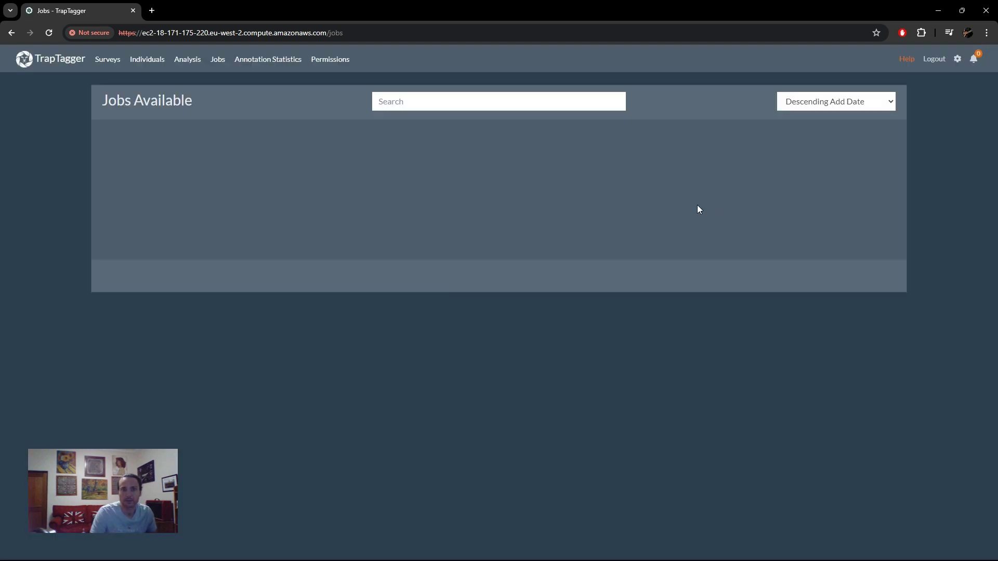
pyautogui.click(110, 60)
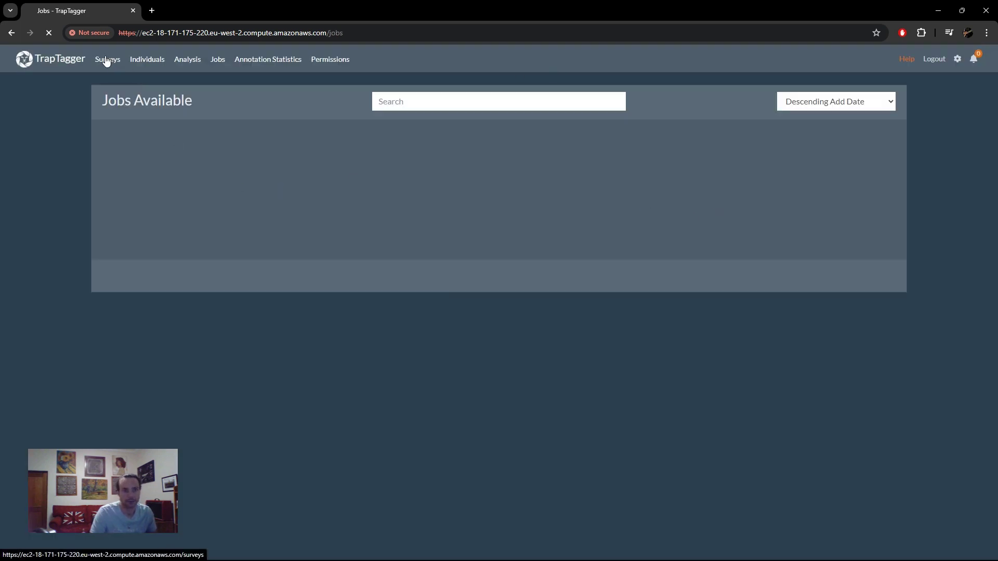